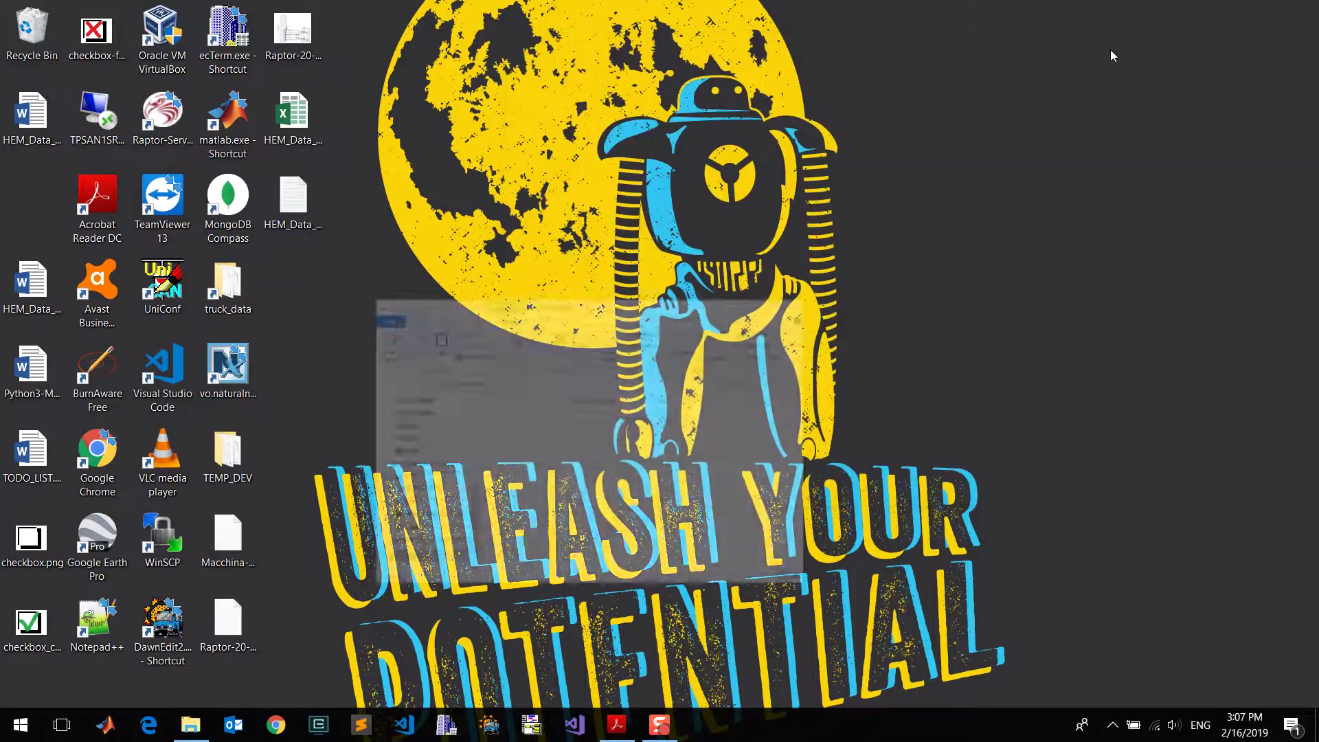
# - Minimize the USB Drive (H:) Explorer window to reveal the desktop and DawnEdit shortcut
pyautogui.click(1108, 49)
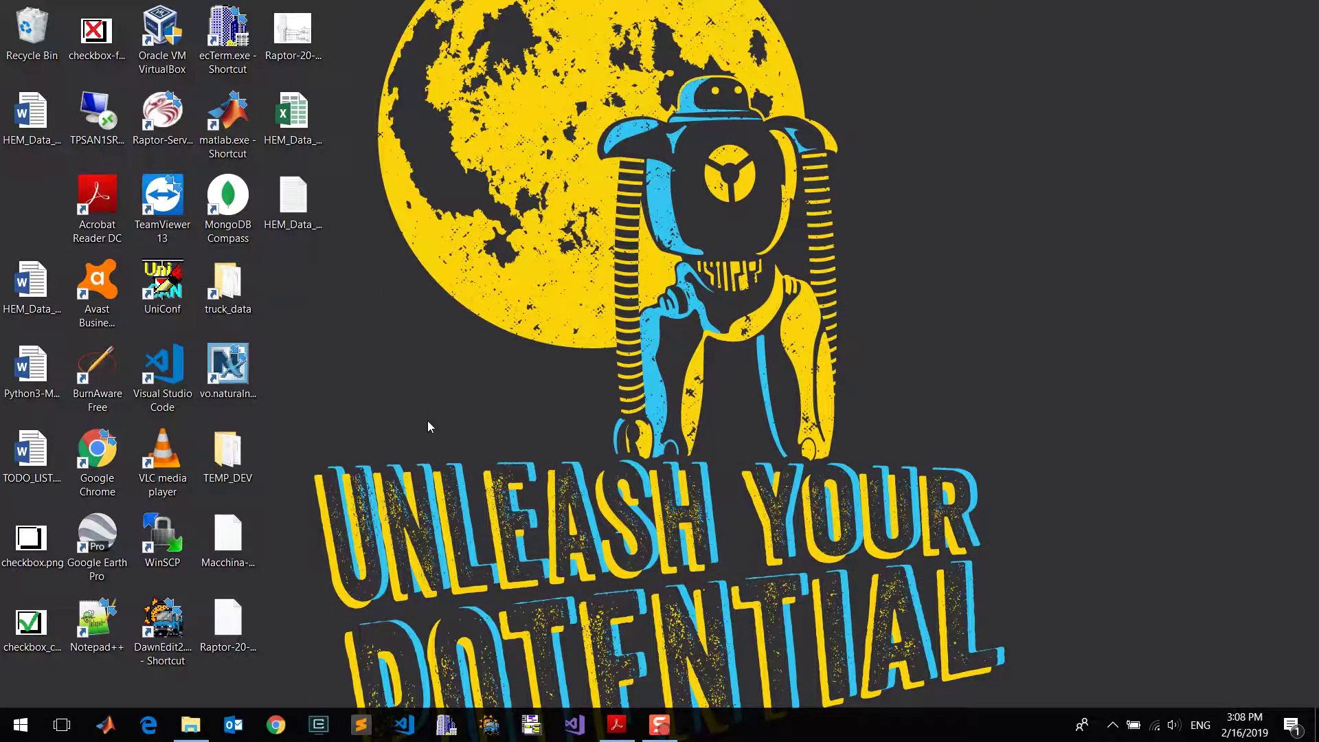
# - Launch DawnEdit and open C:\DAWN\Databases\OBD\OBD Mini.xml (115 parameters, 7 enabled)
pyautogui.doubleClick(176, 633)
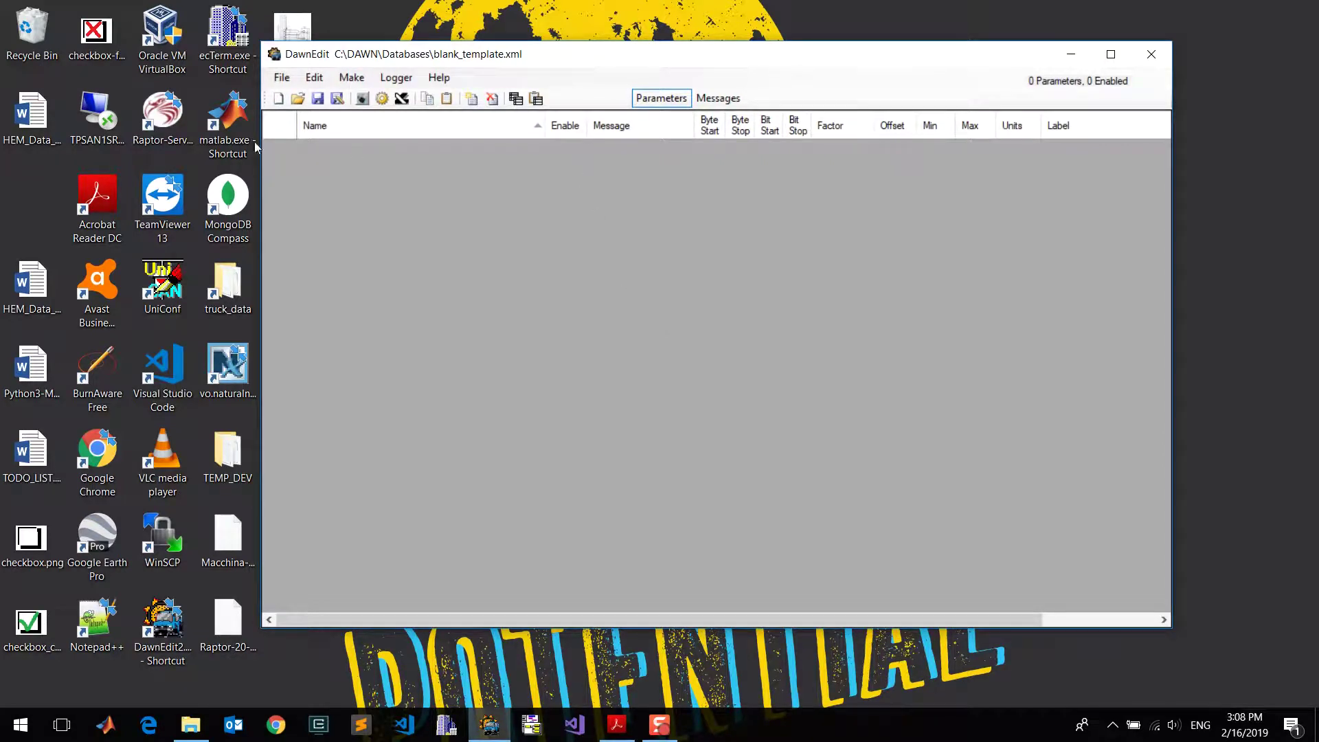
pyautogui.click(283, 81)
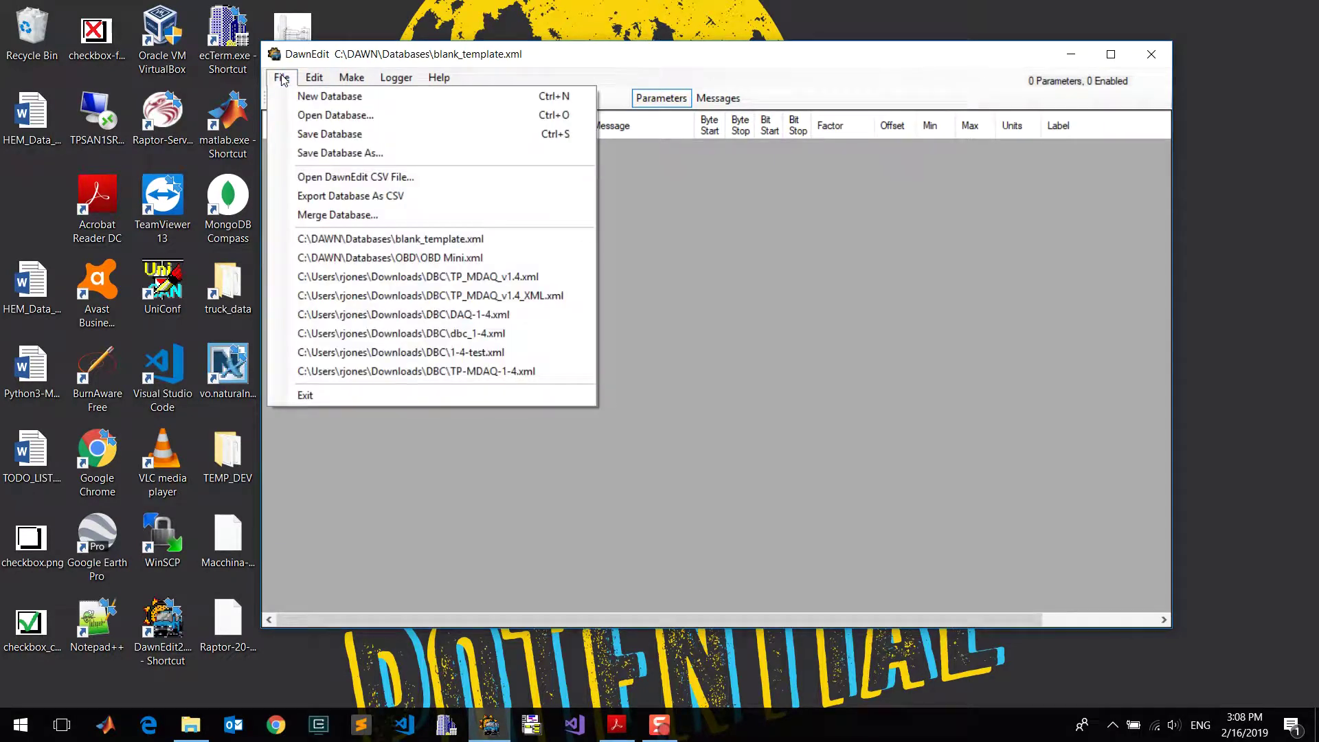
pyautogui.click(373, 117)
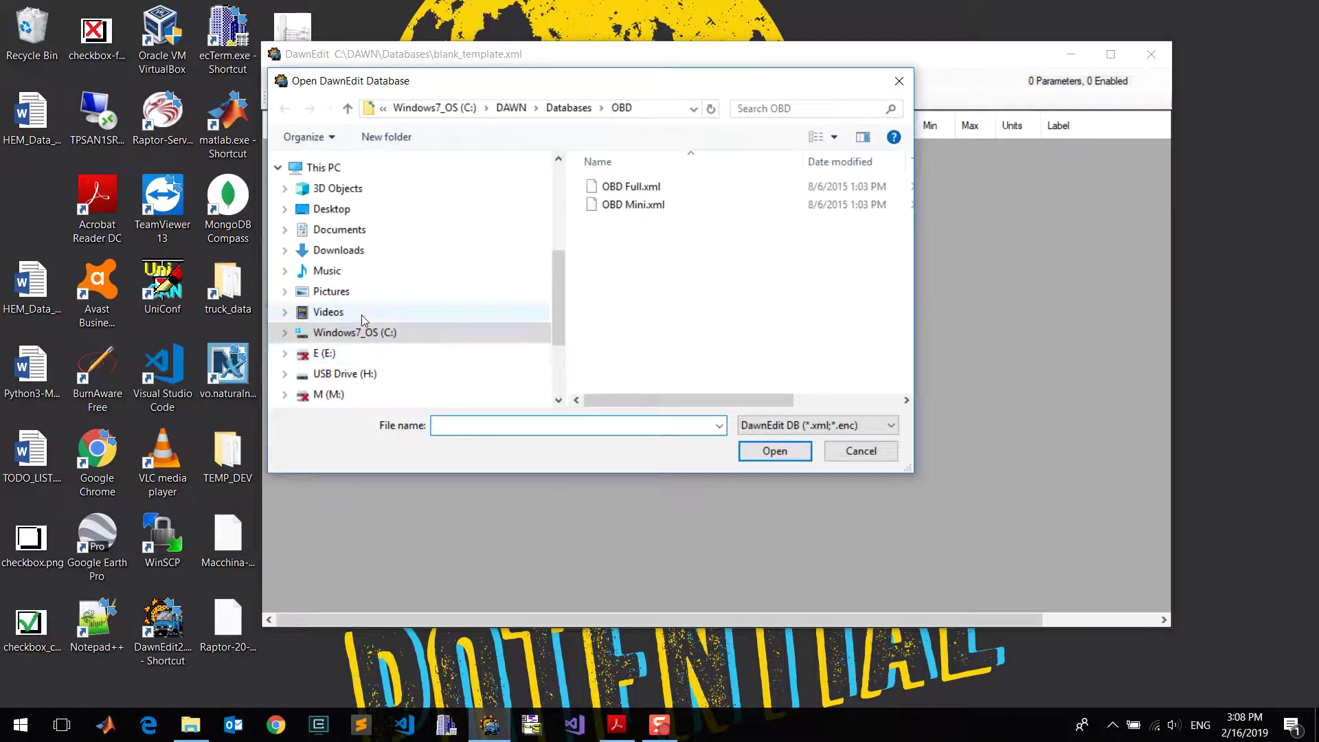
pyautogui.click(360, 334)
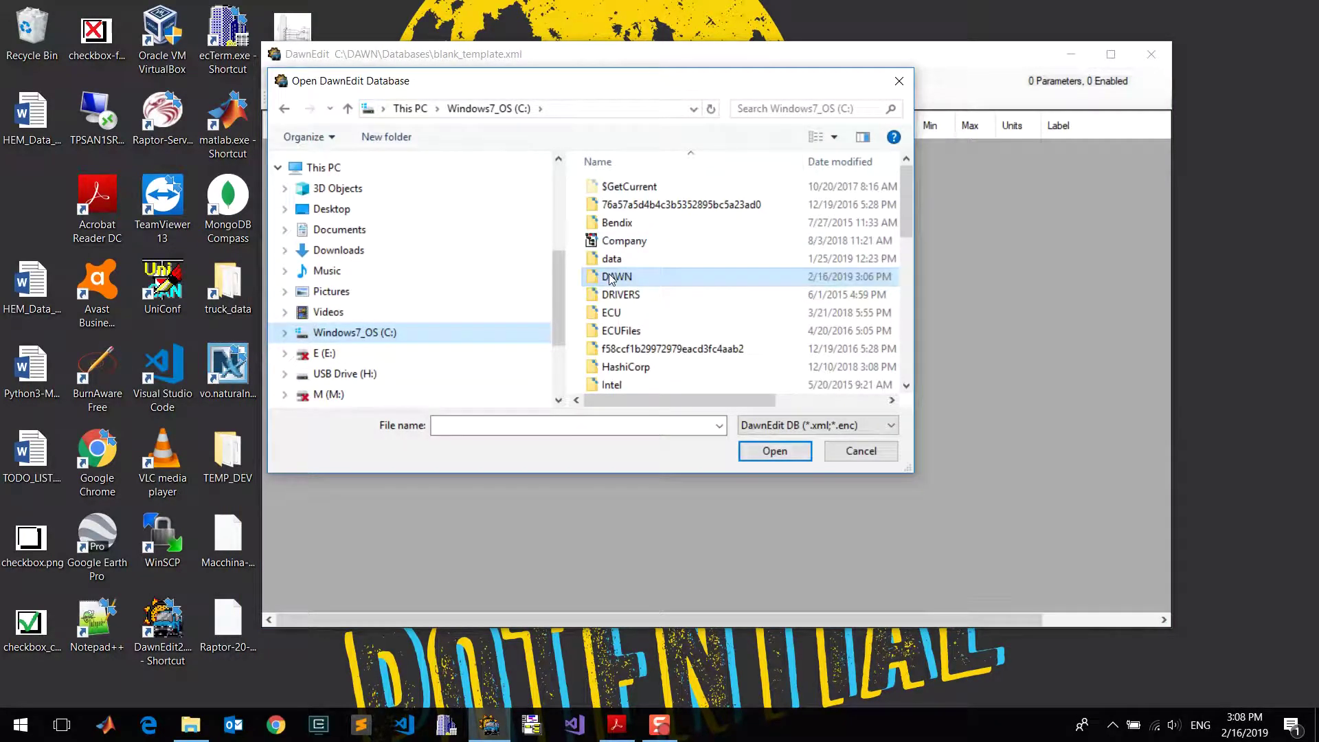
pyautogui.doubleClick(610, 277)
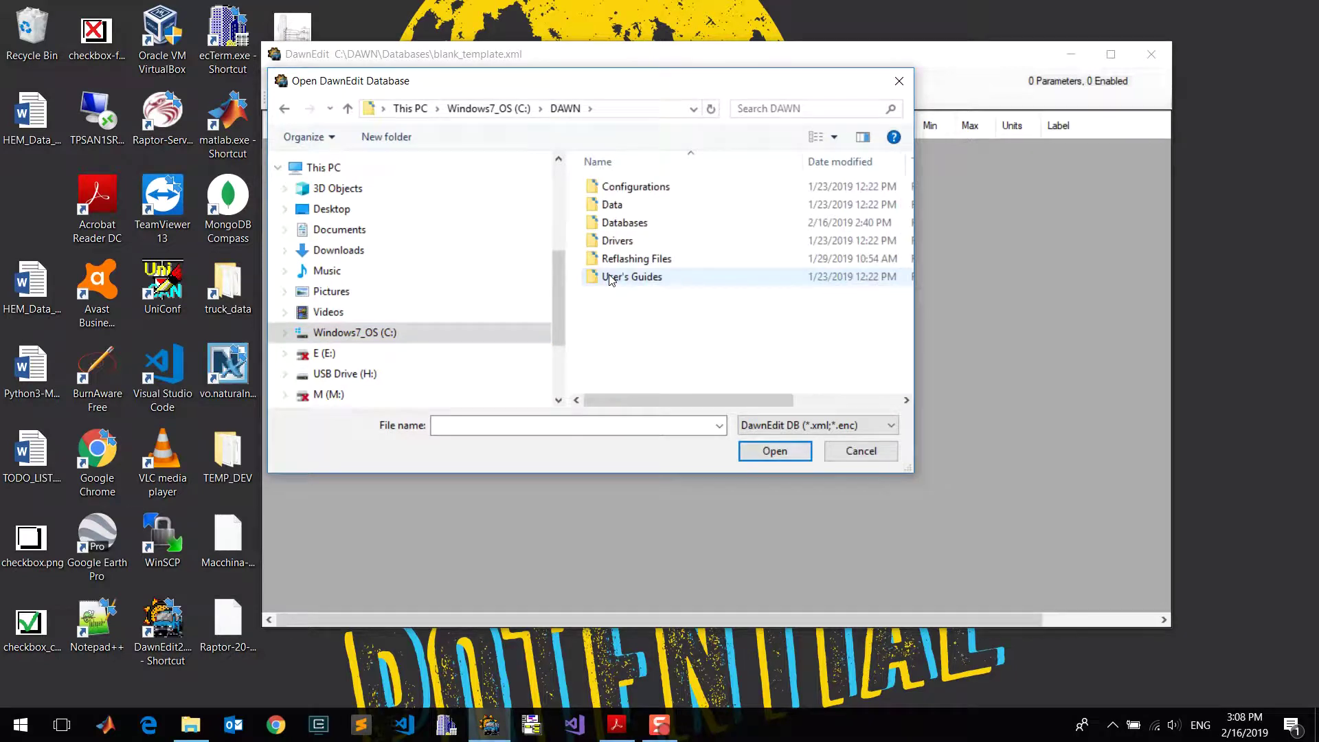
pyautogui.doubleClick(620, 224)
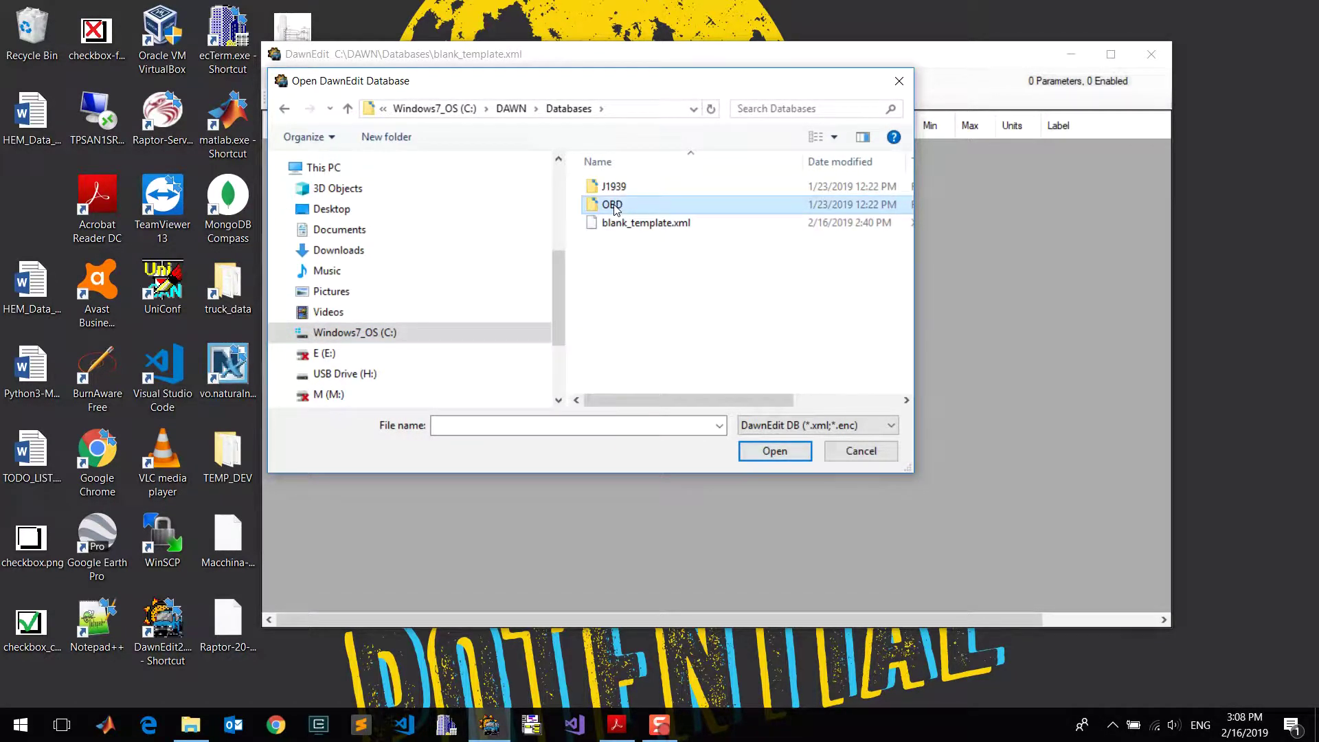
pyautogui.doubleClick(616, 205)
pyautogui.click(615, 206)
pyautogui.click(779, 455)
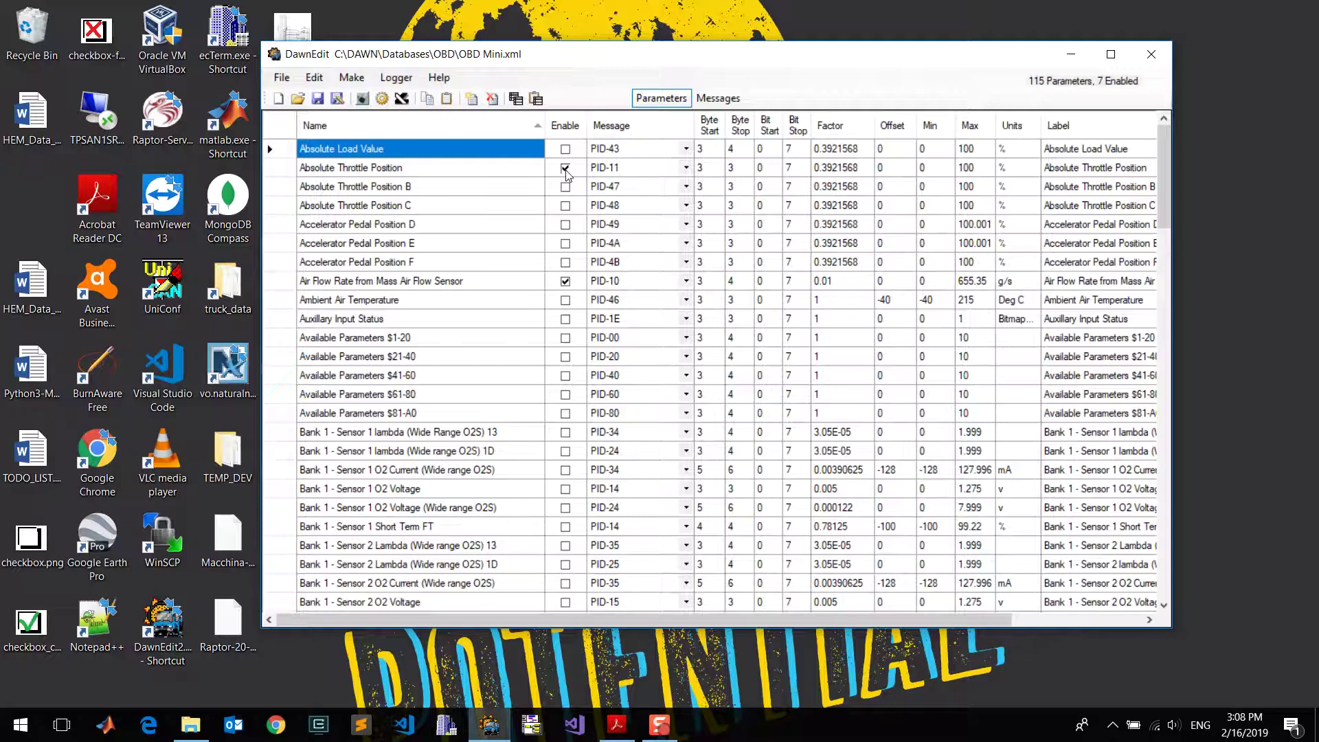
pyautogui.click(580, 343)
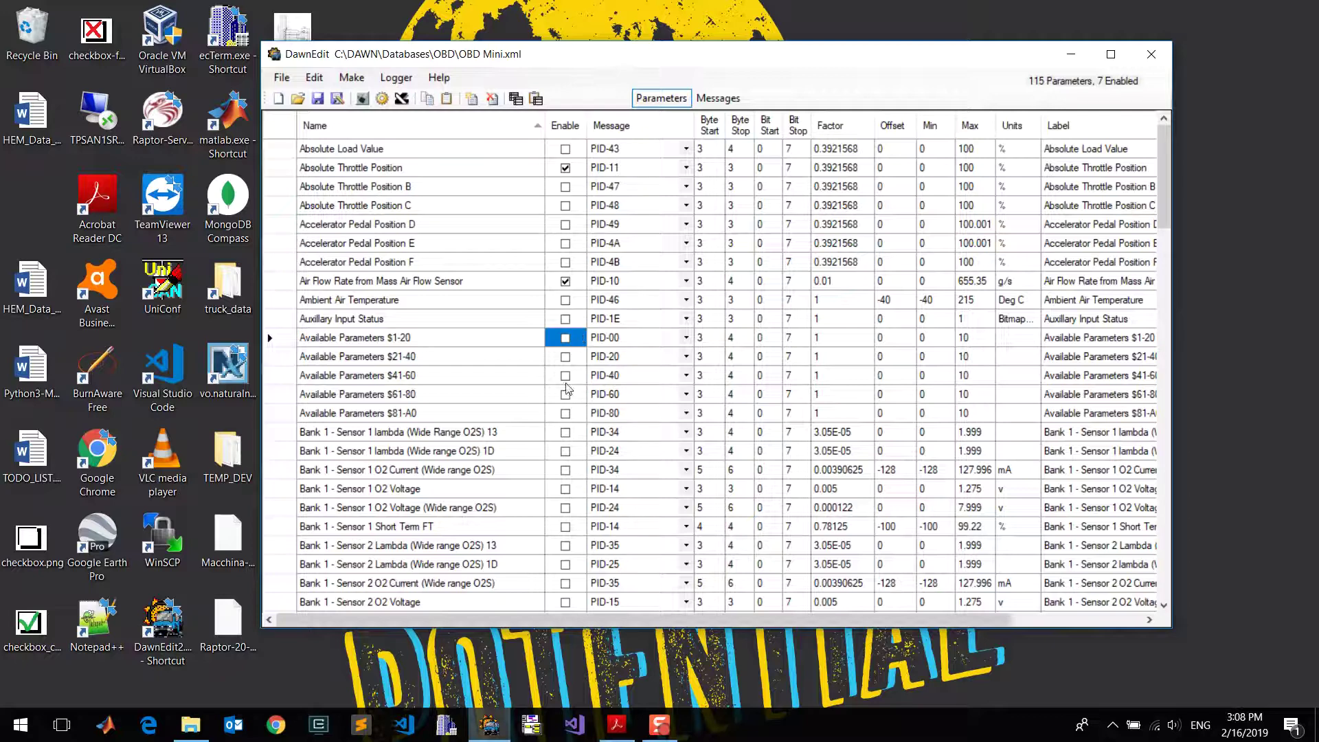
pyautogui.keyDown('shift'); pyautogui.click(573, 491); pyautogui.keyUp('shift')
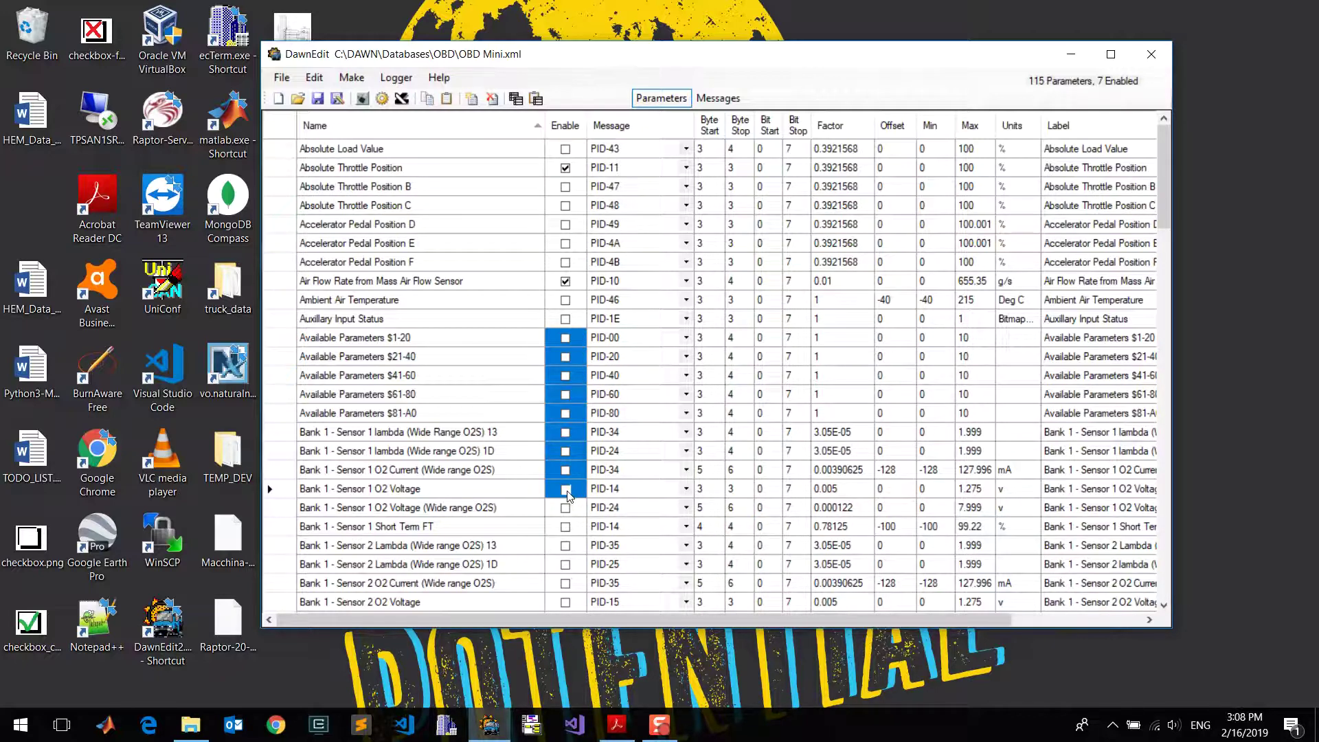
pyautogui.click(566, 489)
pyautogui.click(565, 489)
pyautogui.click(578, 337)
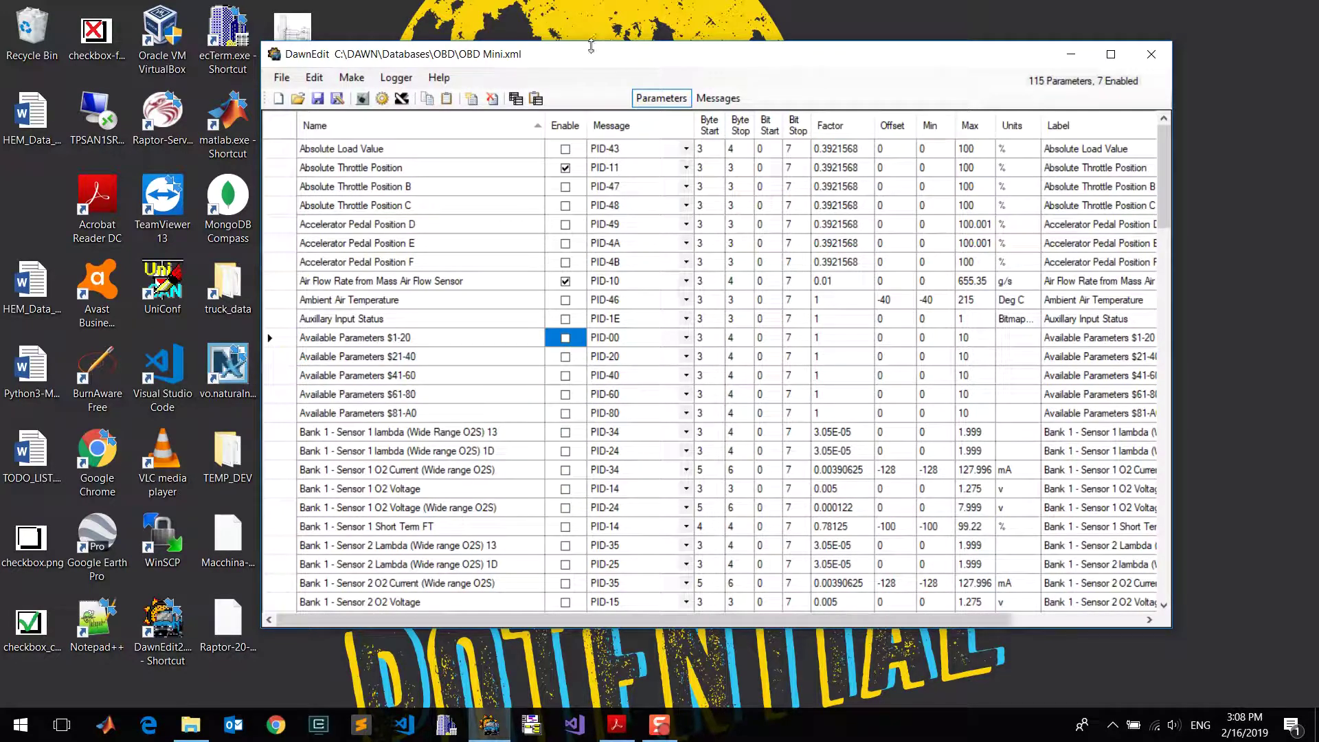
pyautogui.click(402, 78)
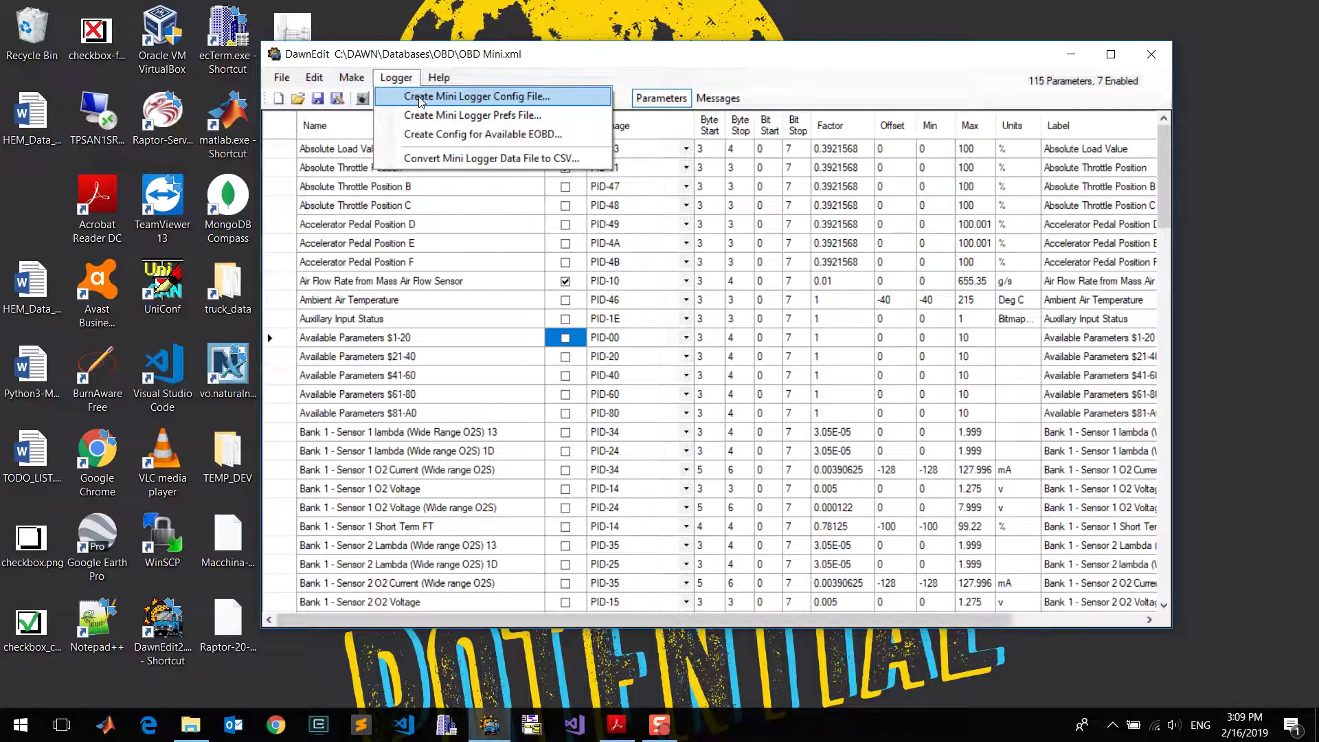
# - Create the mini logger config file Config.txt in H:\ at 1 sample per second
pyautogui.click(421, 98)
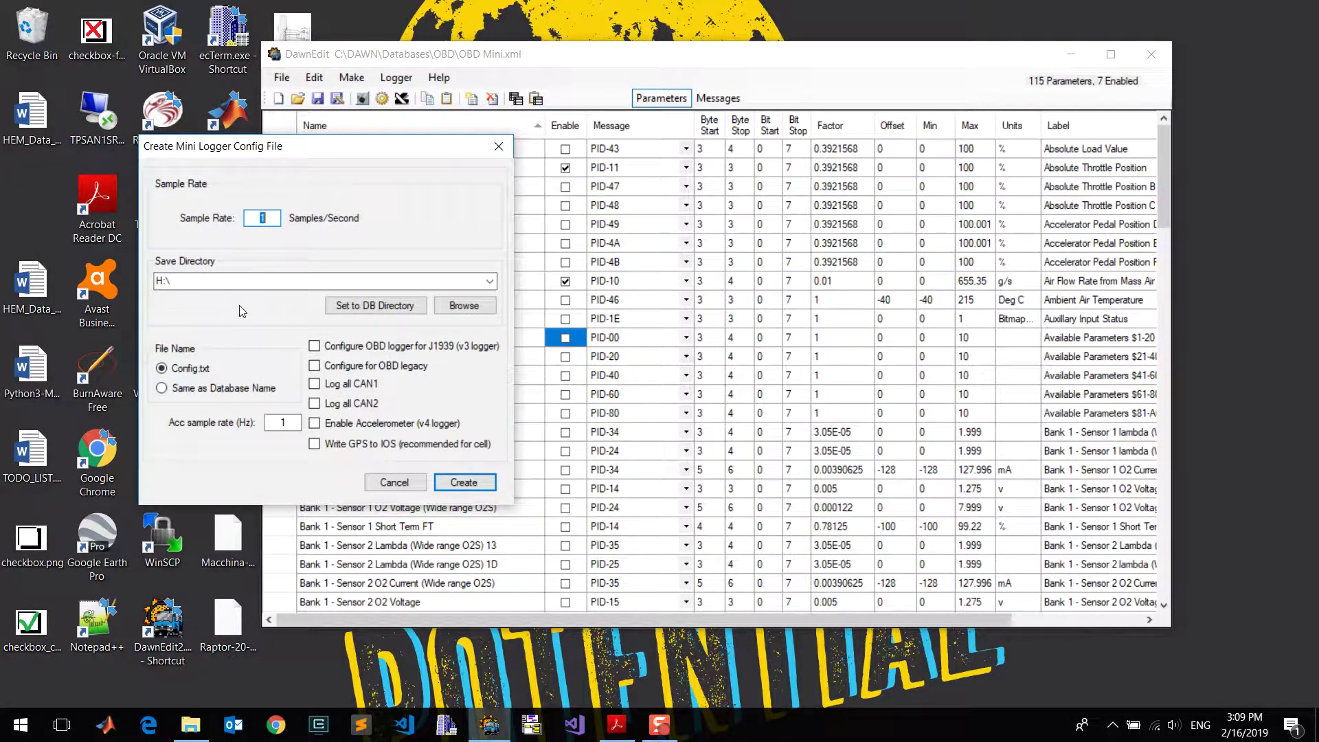
pyautogui.click(464, 483)
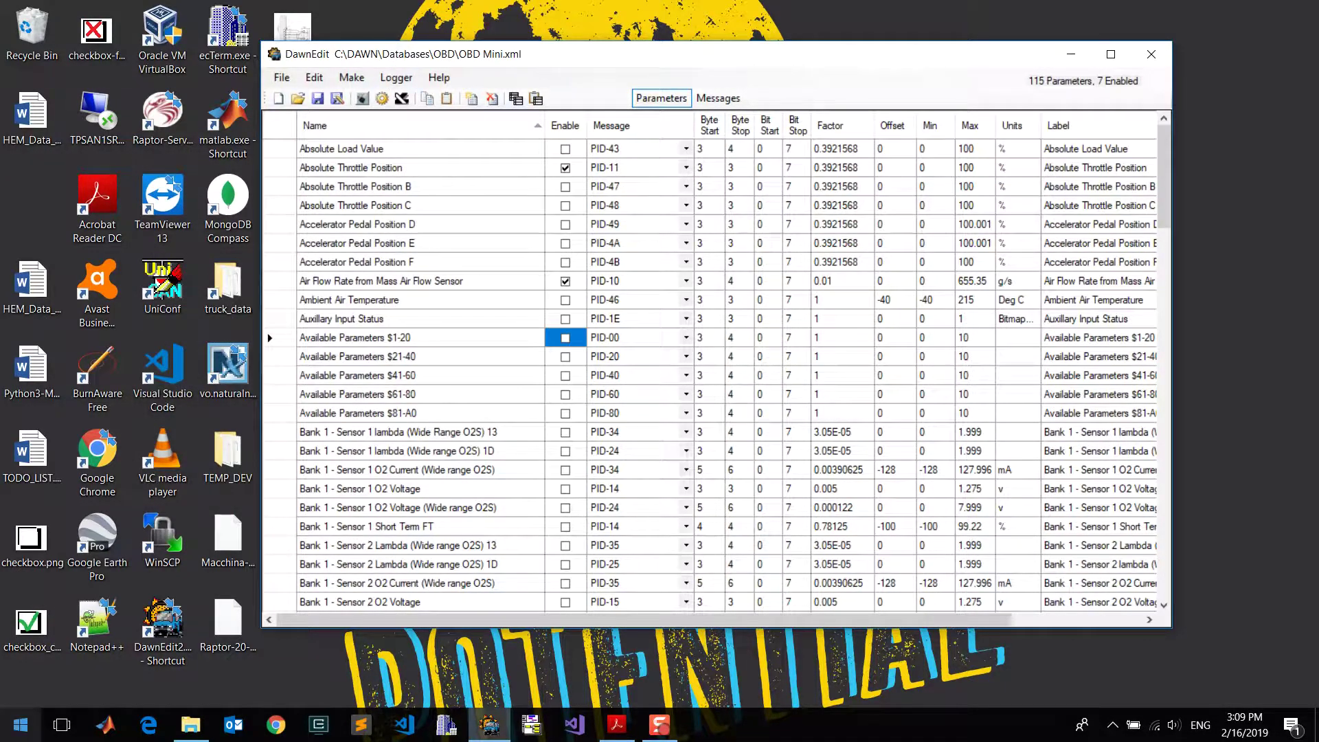
# - Open H:\config.txt with Edit with Notepad++ from the USB drive window
pyautogui.click(193, 730)
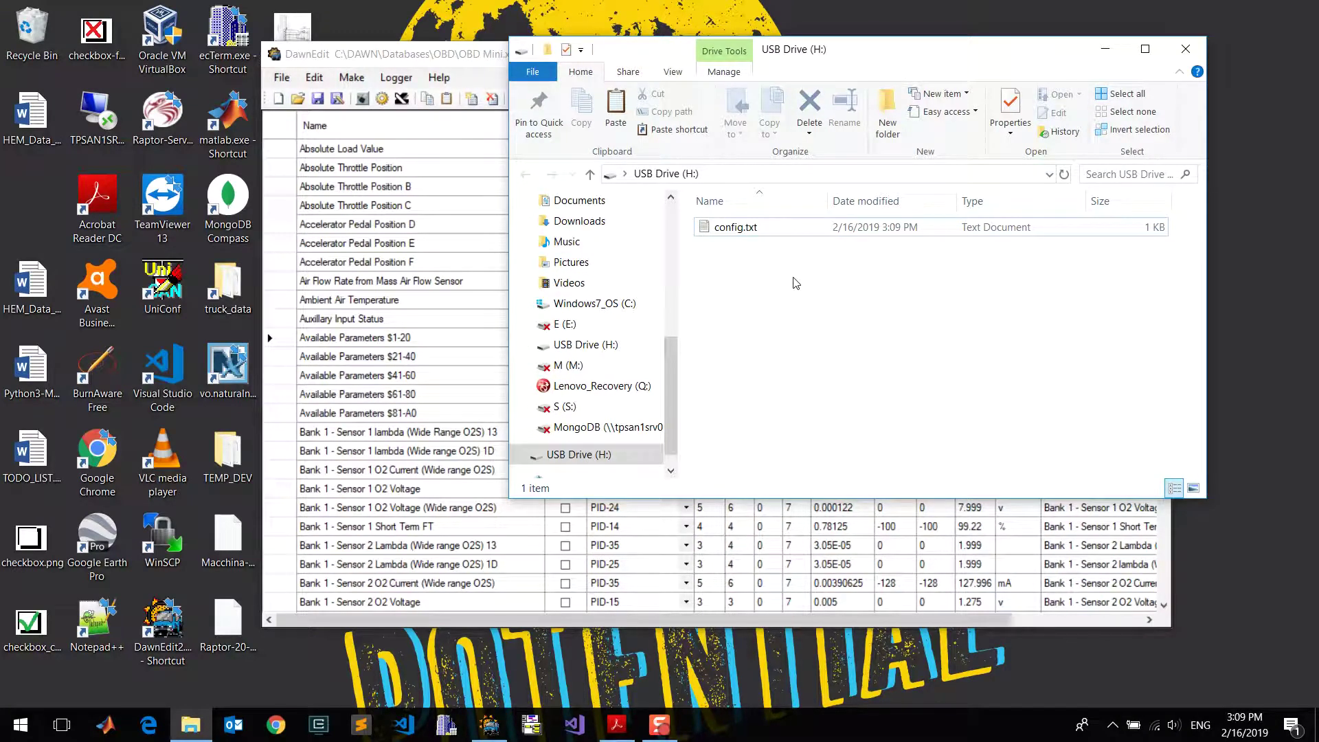
pyautogui.click(742, 233)
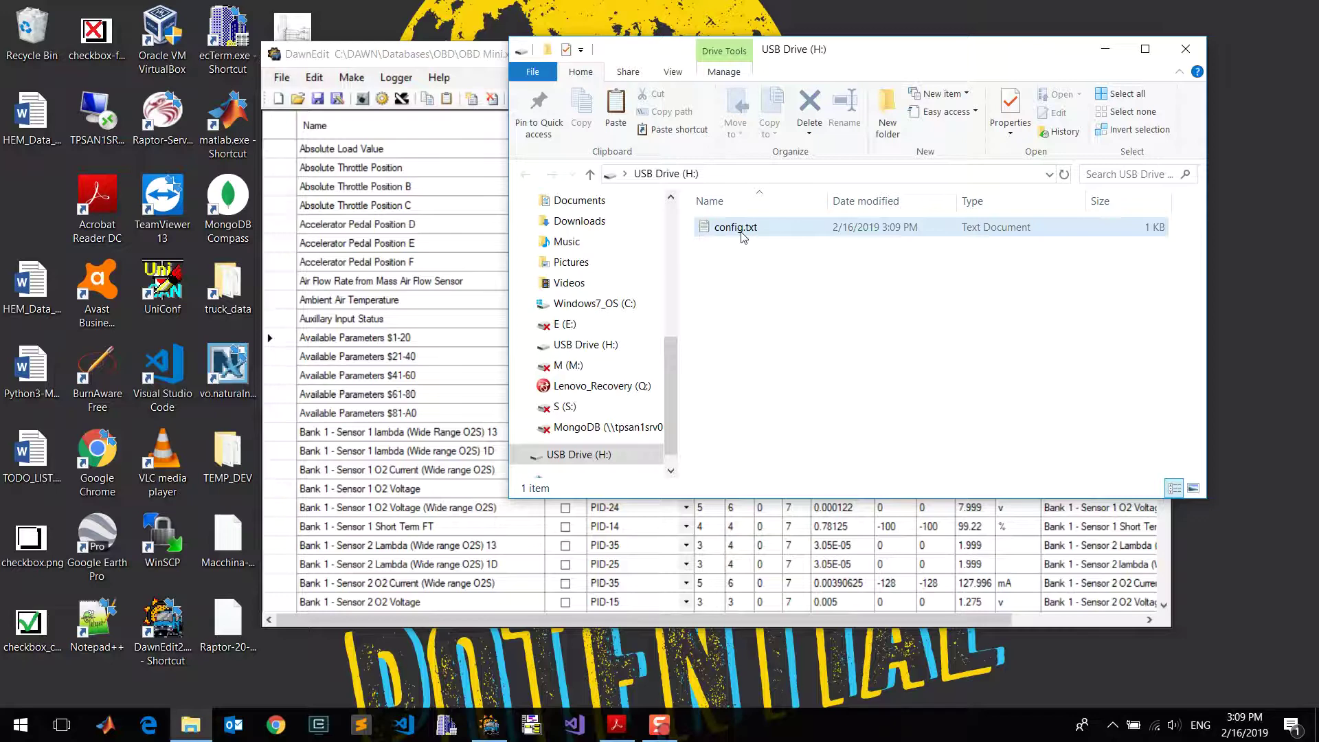
pyautogui.click(741, 234)
pyautogui.click(742, 233)
pyautogui.click(761, 271)
pyautogui.click(753, 235)
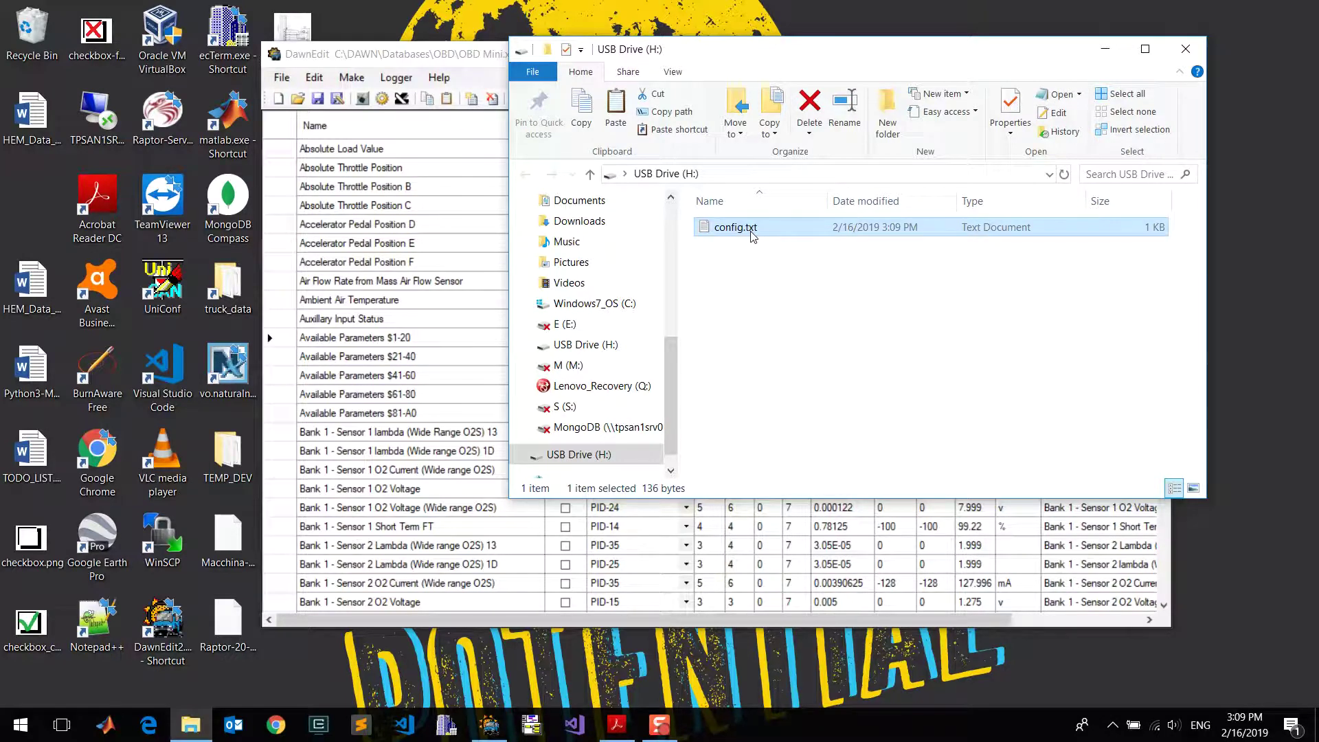
pyautogui.rightClick(753, 236)
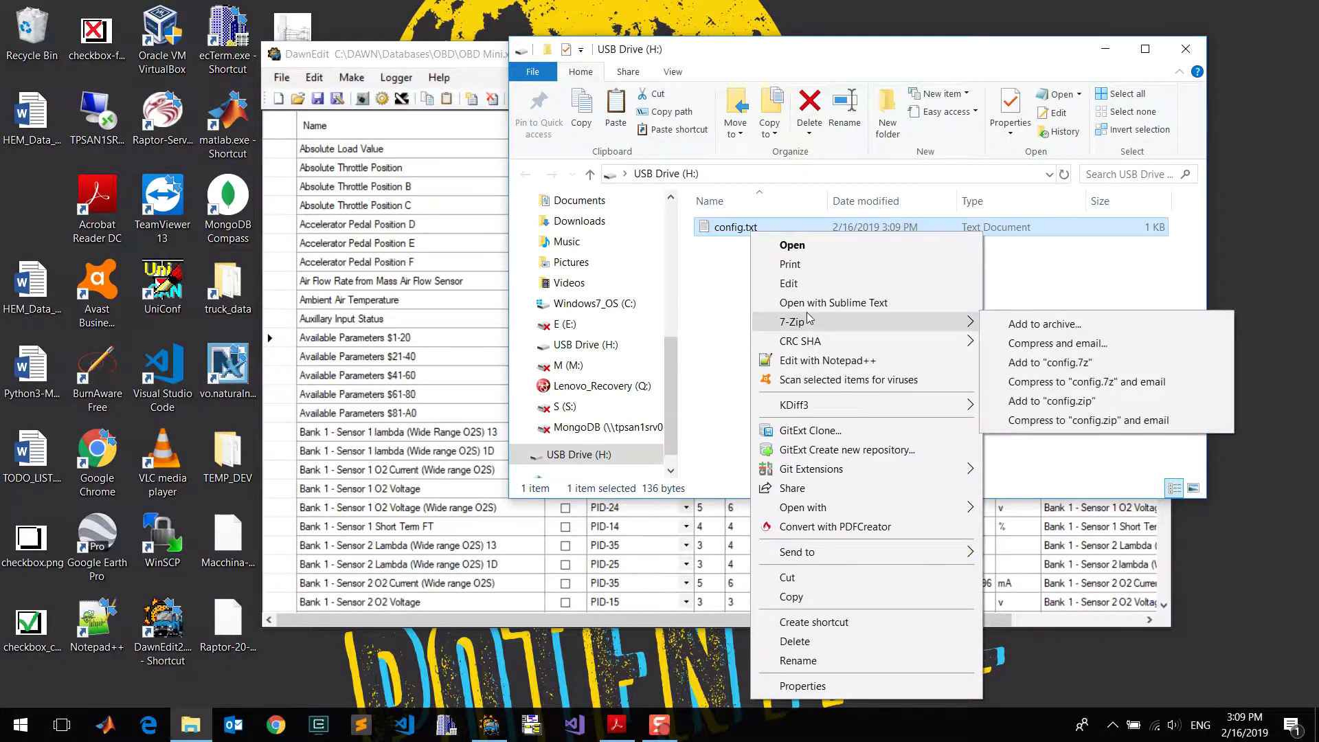
pyautogui.click(796, 360)
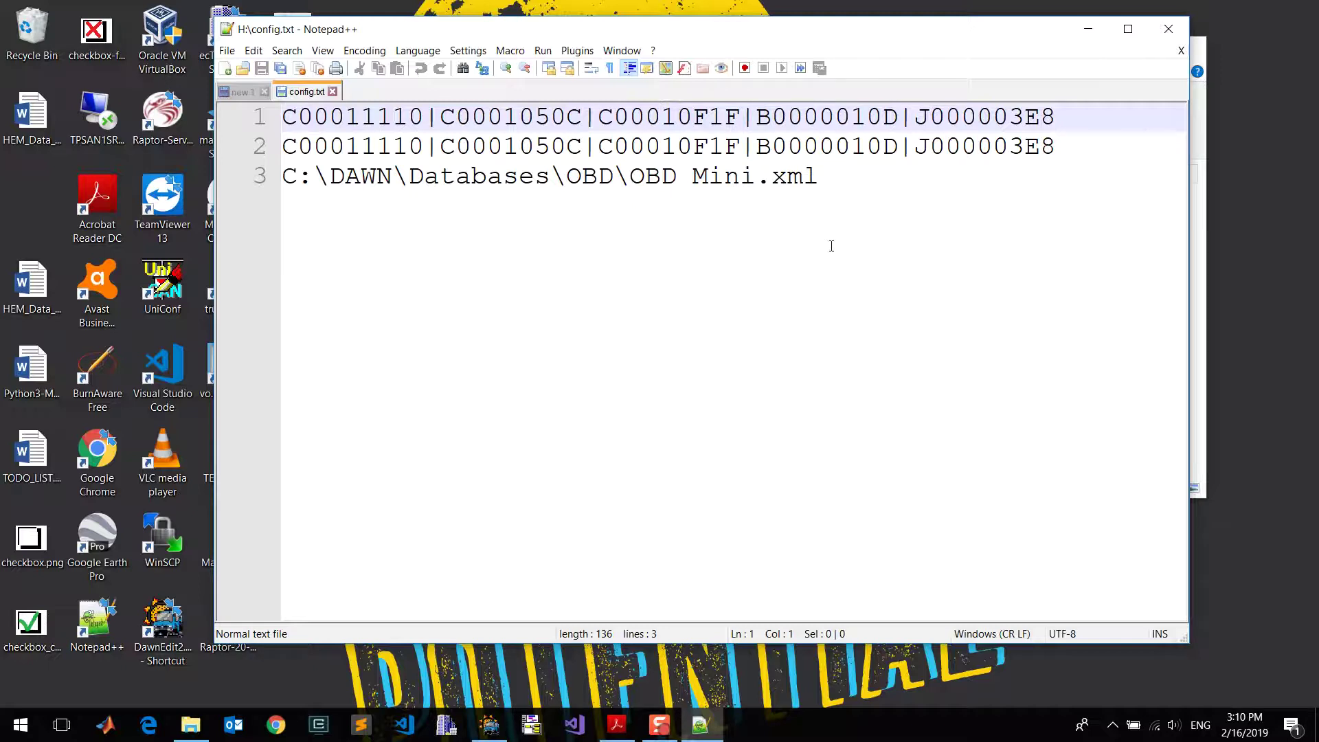
# - Review the database path line, then close config.txt and Notepad++
pyautogui.click(822, 182)
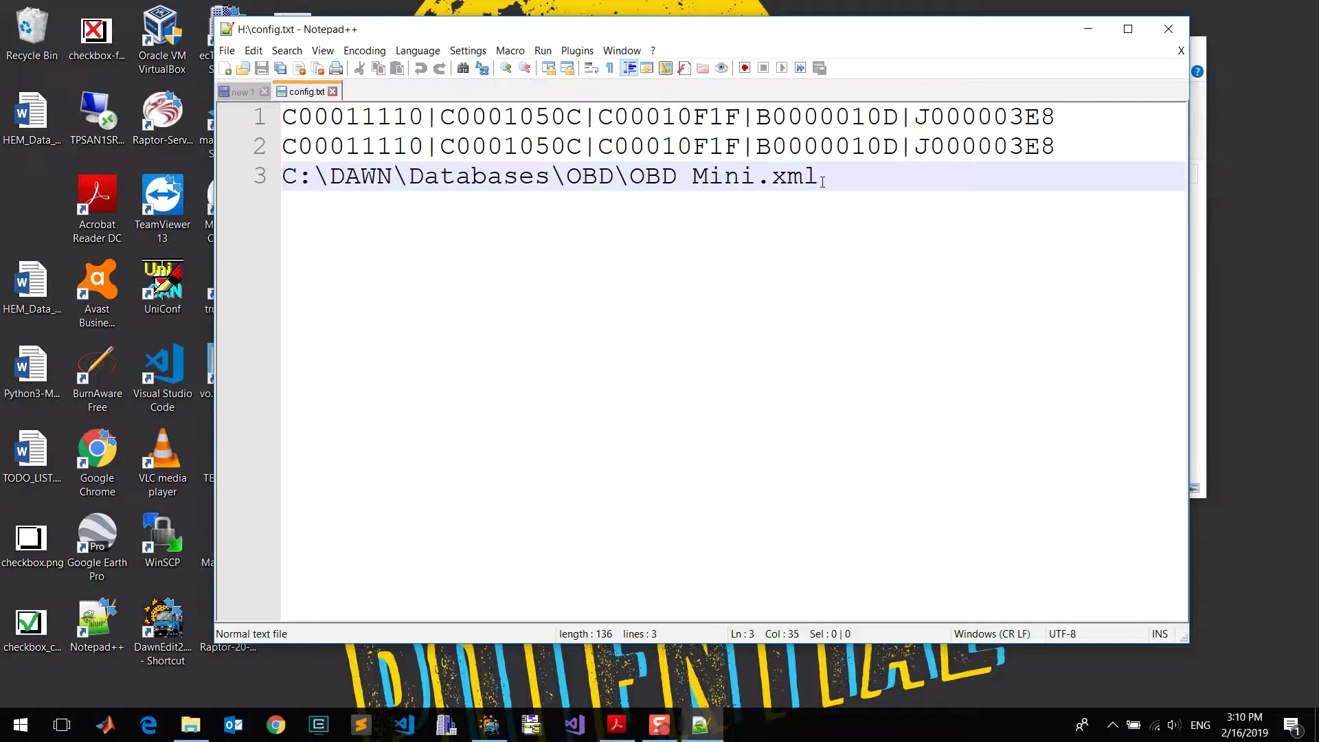
pyautogui.click(332, 90)
pyautogui.click(1176, 35)
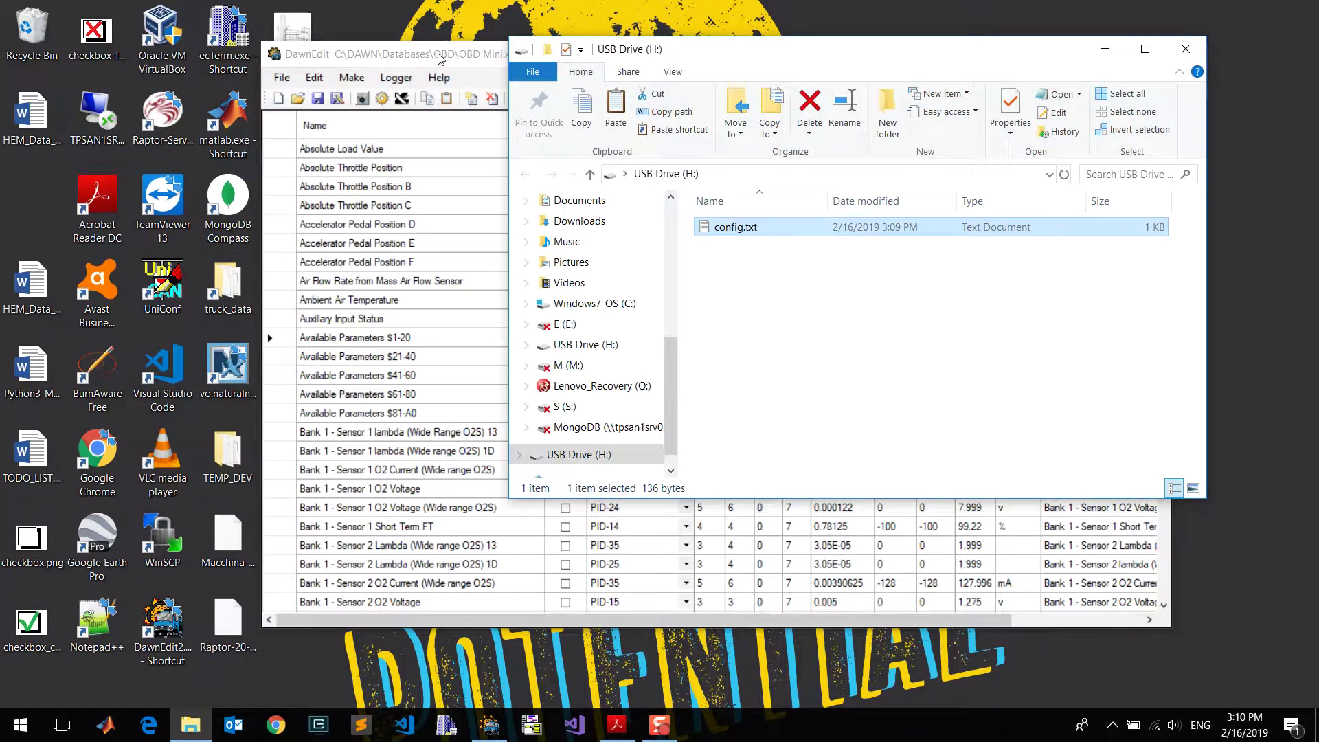
# - Create the mini logger prefs file in H:\ and view prefs.txt beside config.txt
pyautogui.click(439, 58)
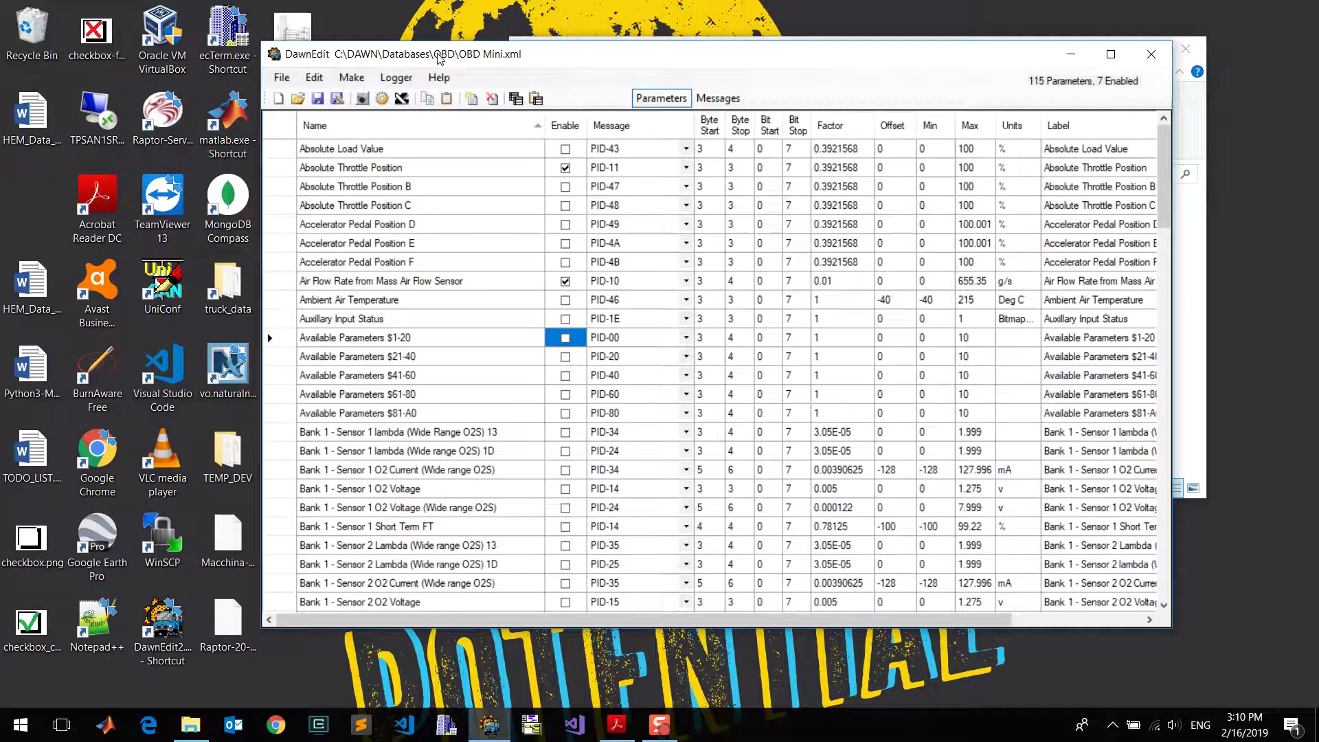
pyautogui.click(386, 79)
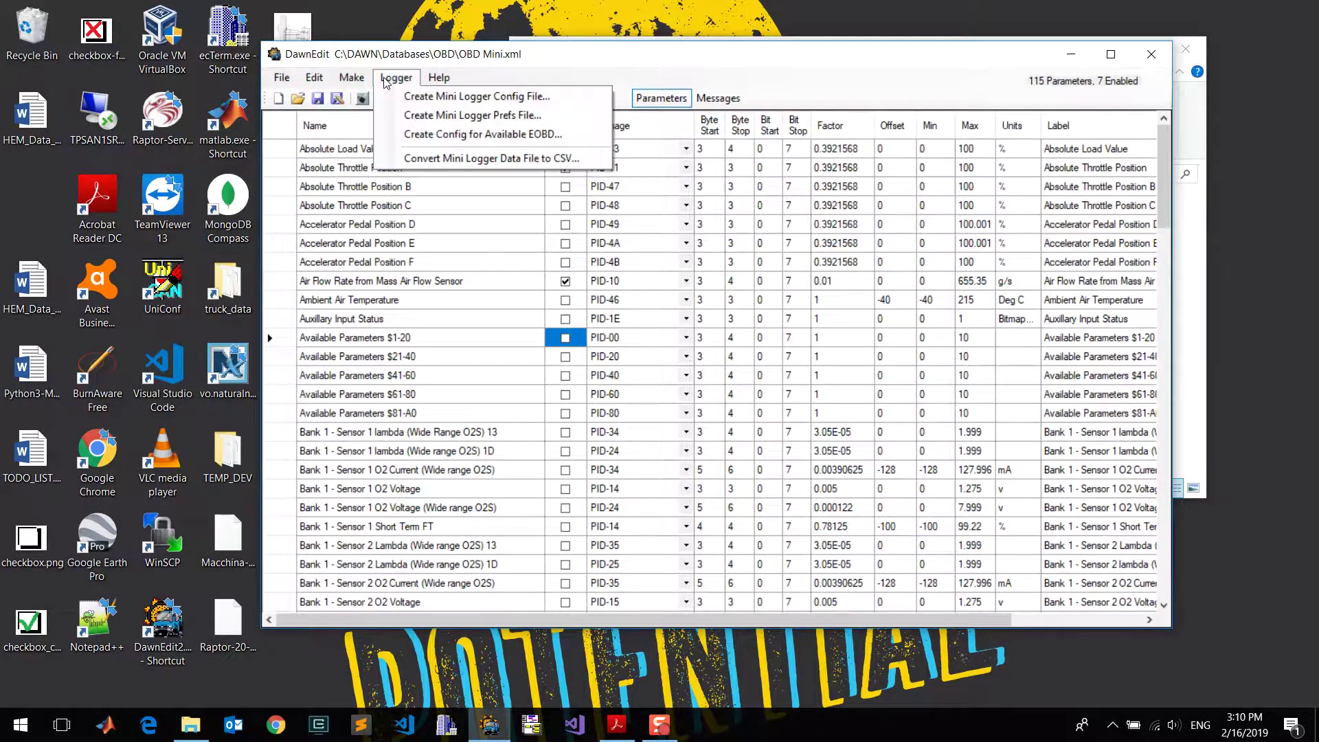
pyautogui.click(436, 115)
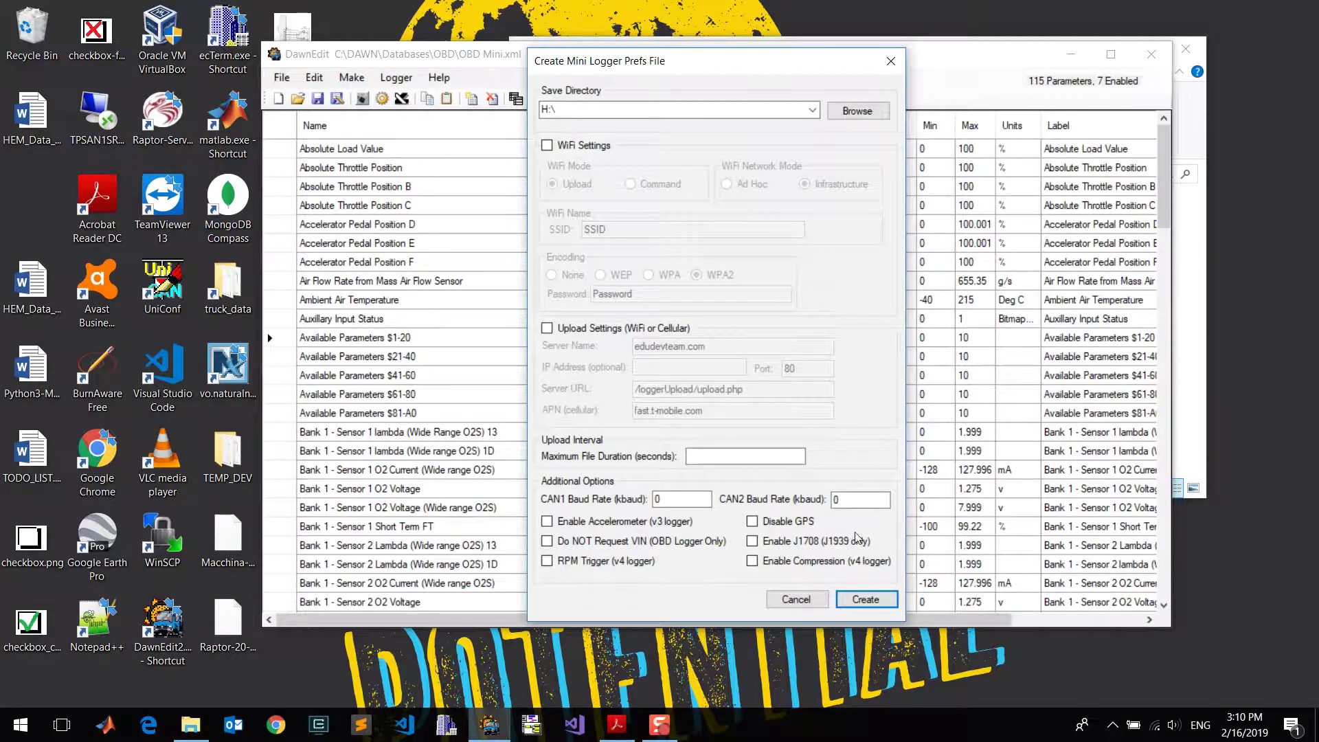
pyautogui.click(865, 600)
pyautogui.click(190, 729)
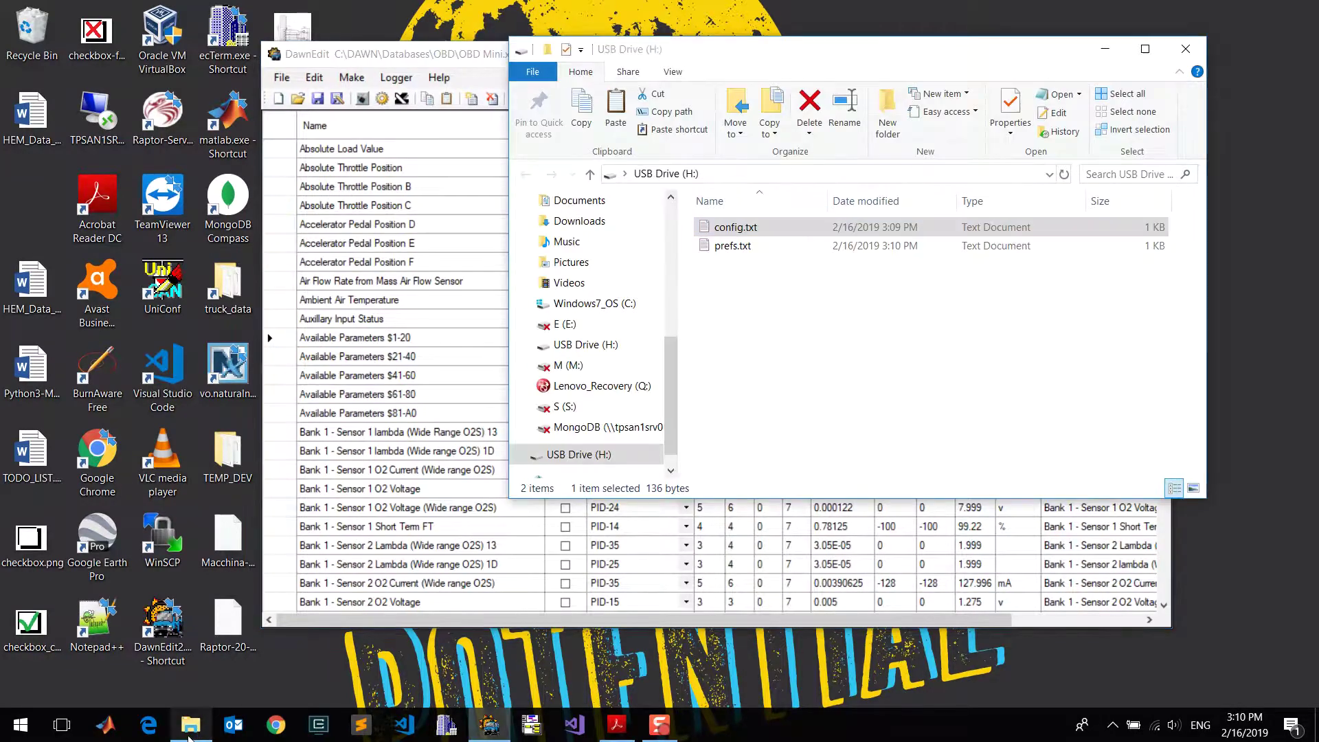
# - Change CAN1Baud and CAN2Baud from 0 to 1 in prefs.txt and close Notepad
pyautogui.doubleClick(735, 248)
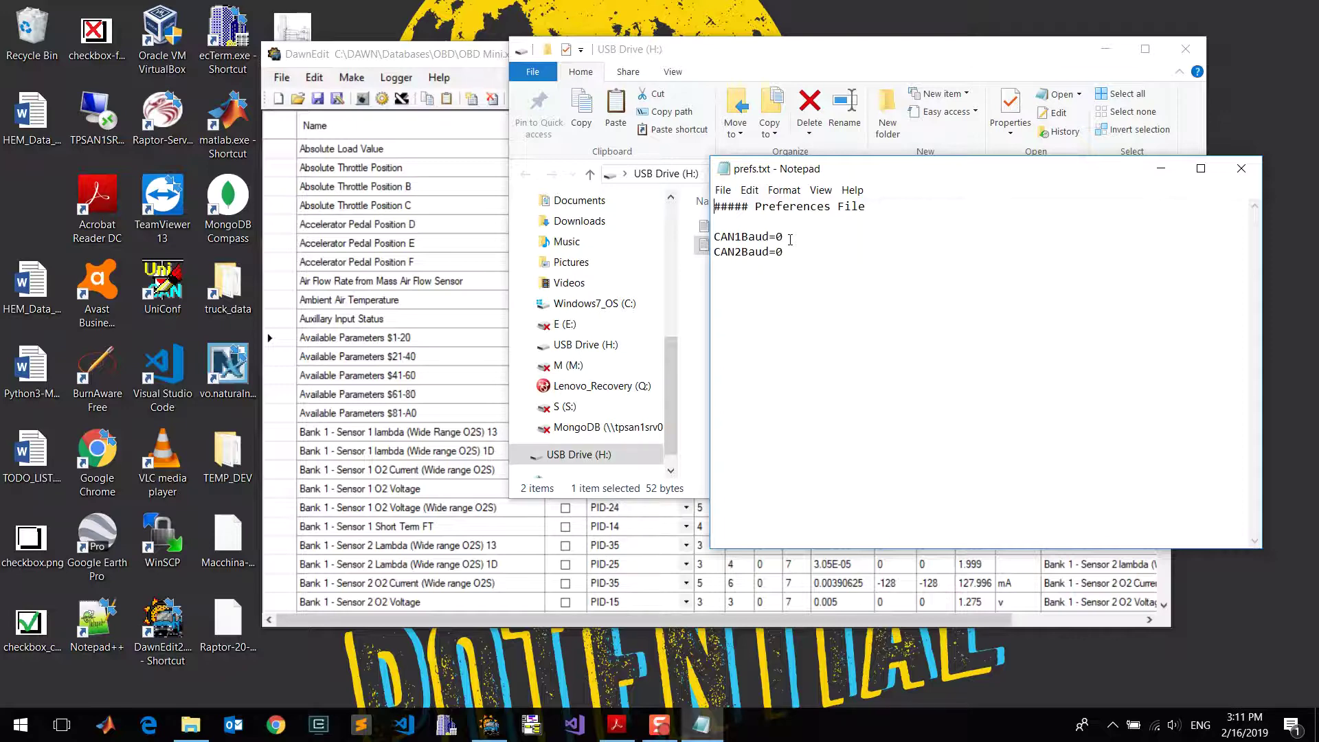
pyautogui.click(789, 239)
pyautogui.press('BackSpace')
pyautogui.write('1')
pyautogui.press('BackSpace')
pyautogui.write('1')
pyautogui.click(1240, 168)
# - Close the drive window and eject USB Drive (H:) from the notification area
pyautogui.click(1185, 48)
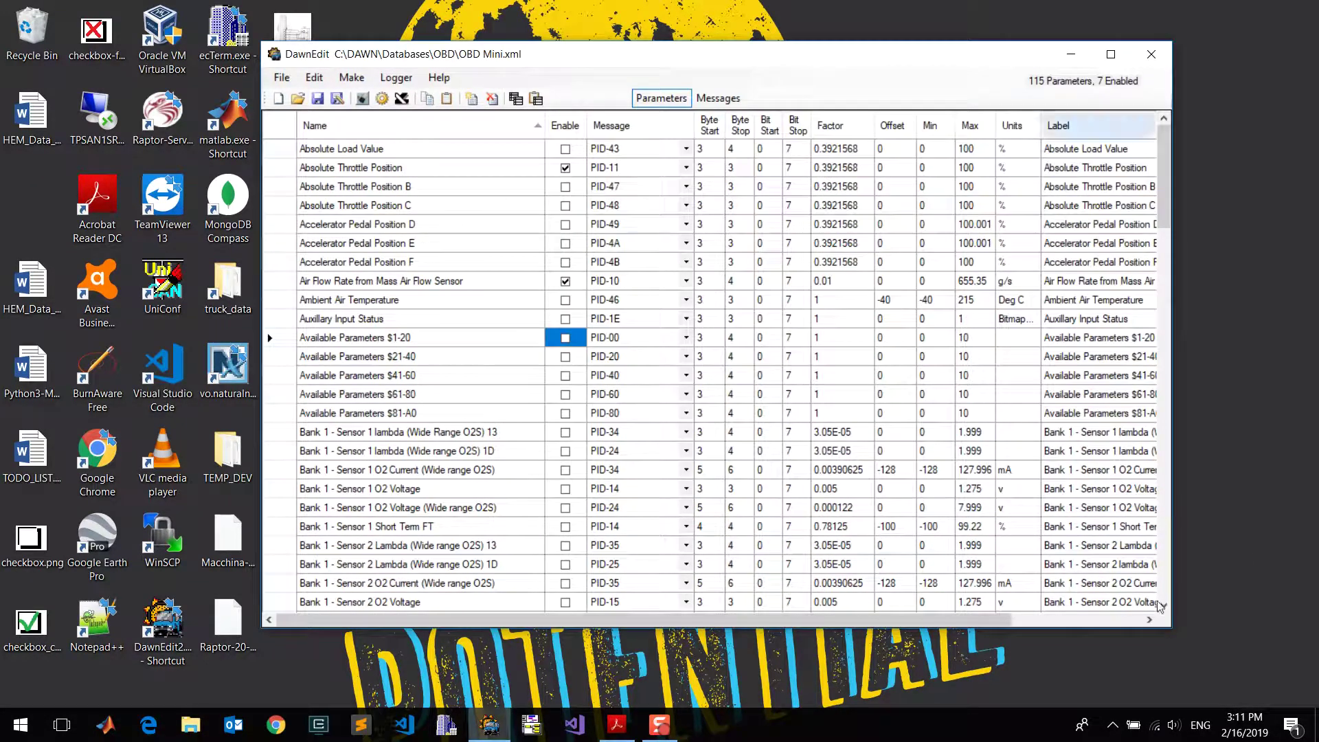
pyautogui.click(1112, 725)
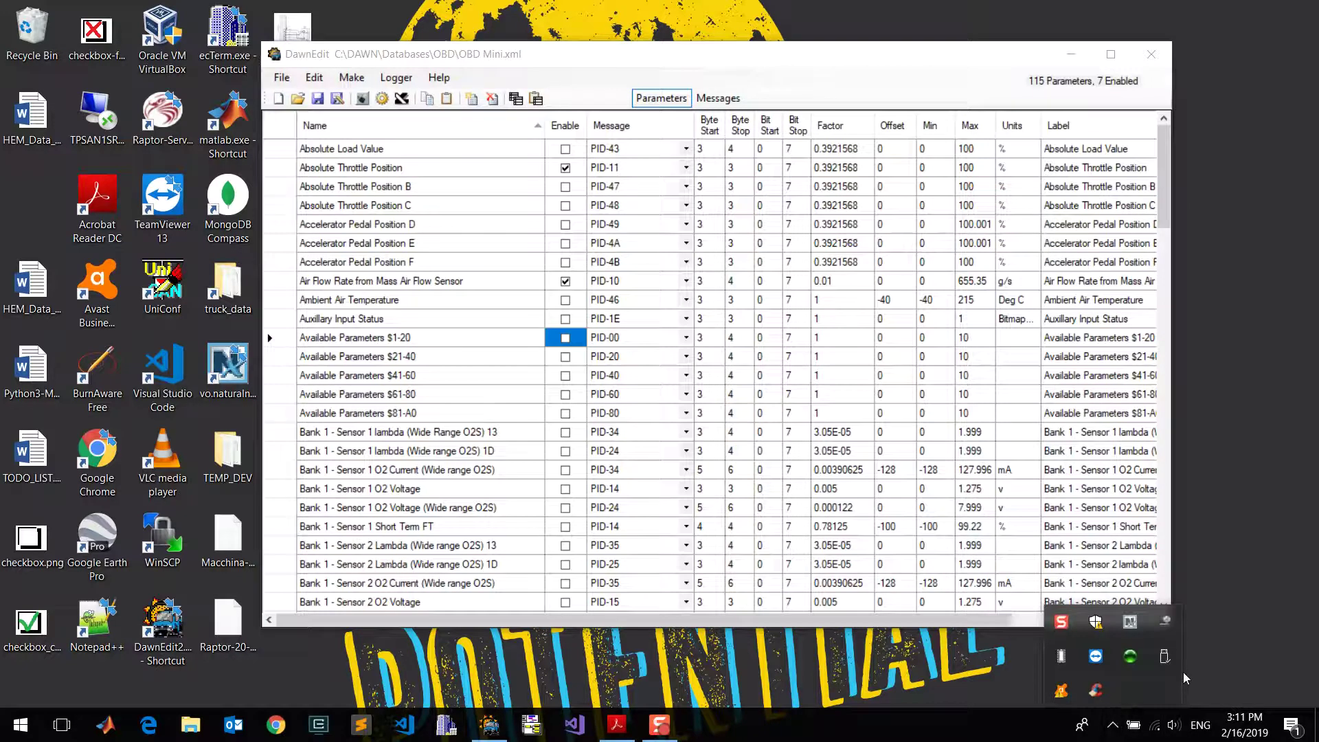
pyautogui.click(1163, 658)
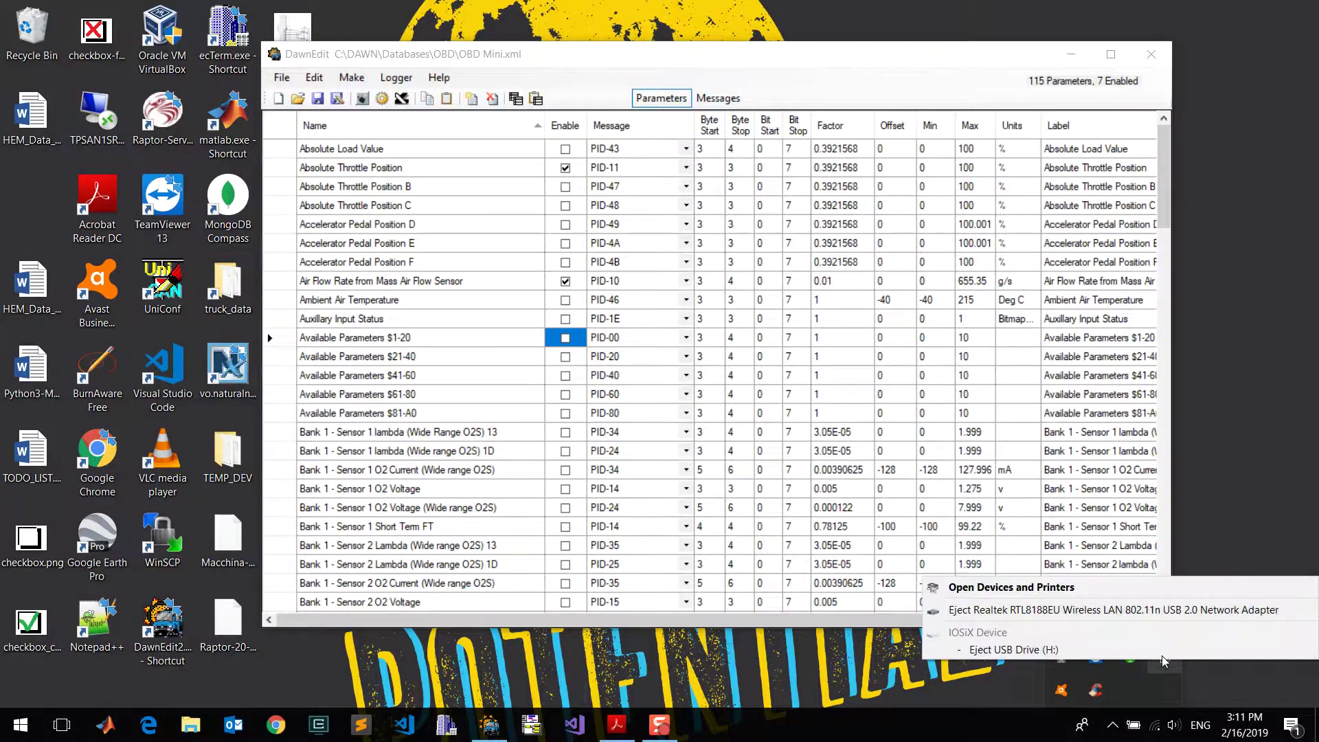
pyautogui.click(1027, 651)
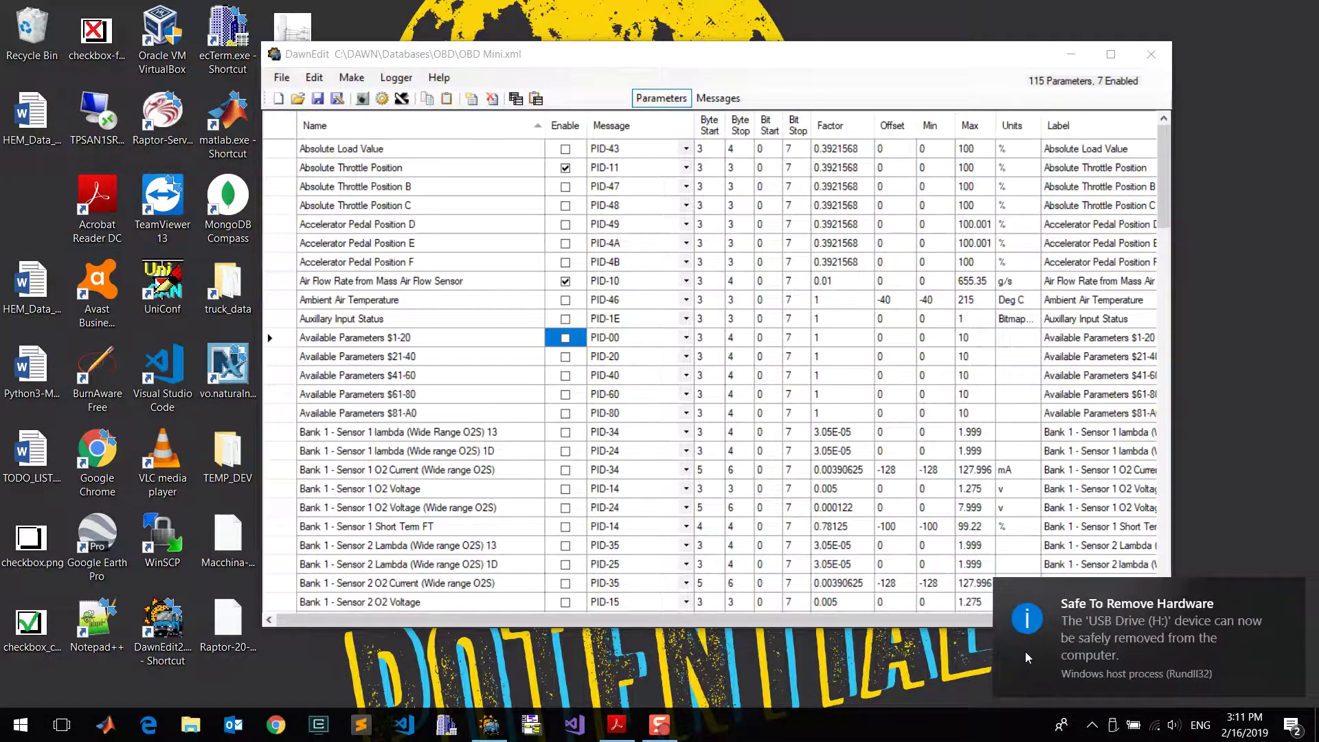
pyautogui.click(1289, 592)
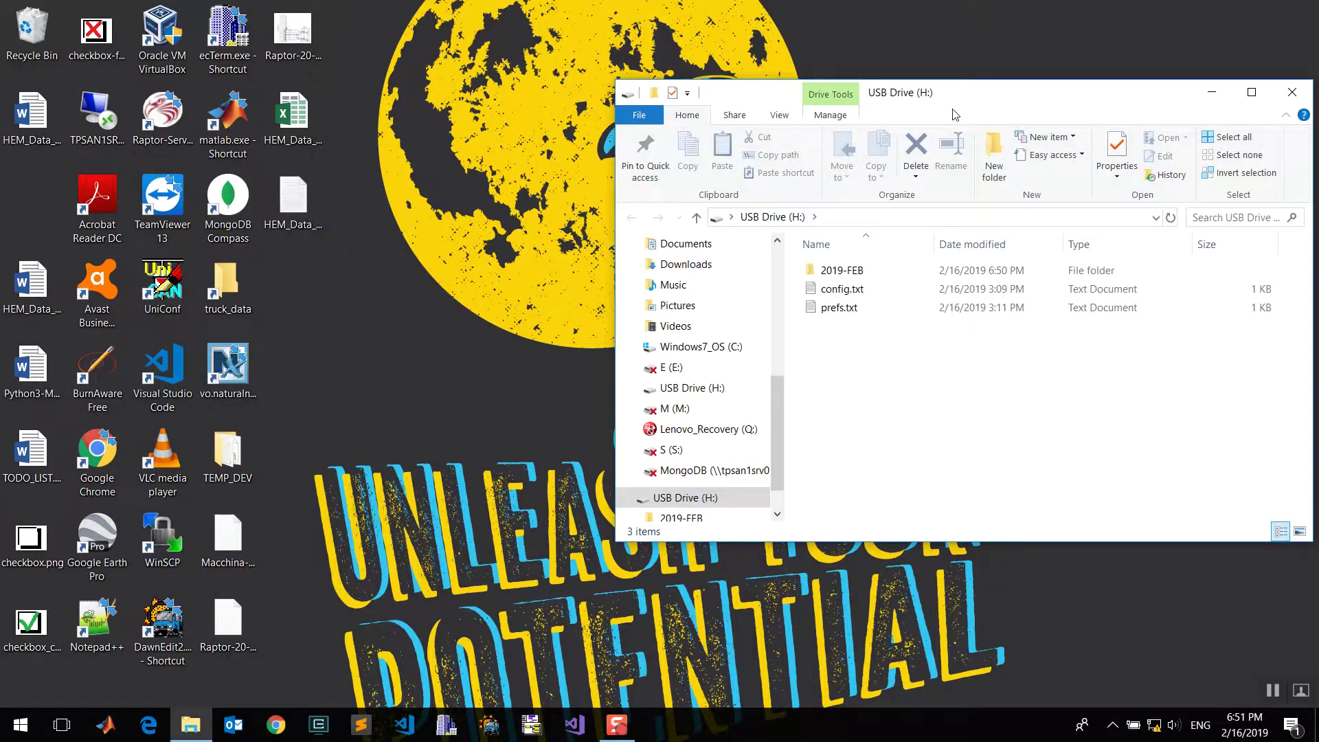
# - Move and minimize the USB drive window, then launch DawnEdit on blank_template.xml
pyautogui.moveTo(954, 106); pyautogui.dragTo(813, 102)
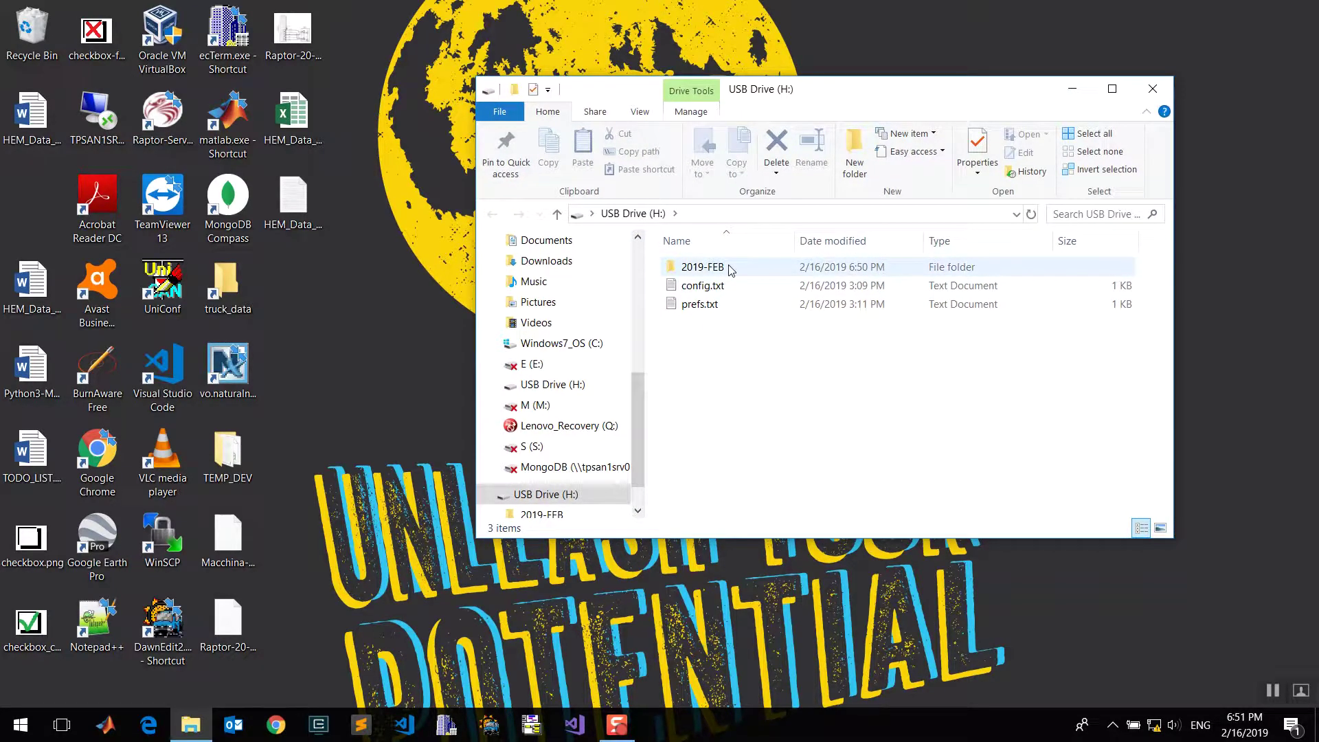
pyautogui.click(1076, 90)
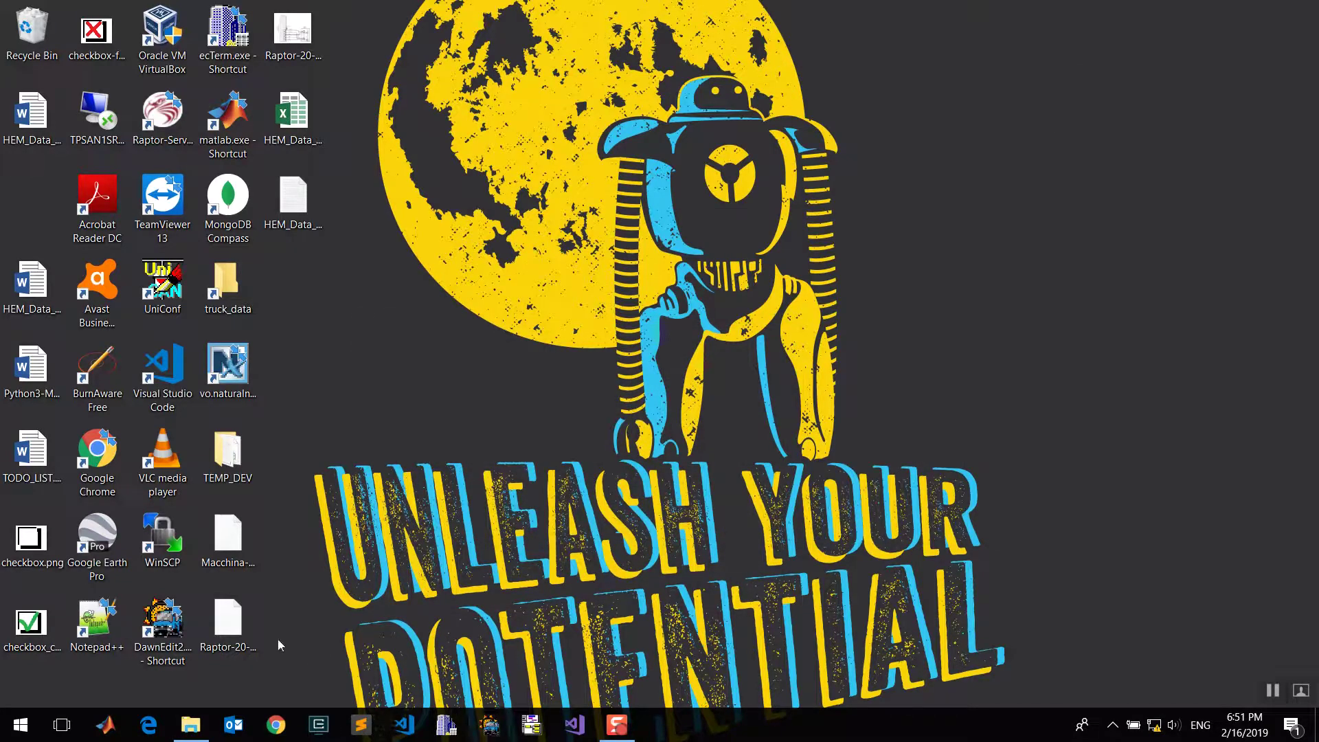
pyautogui.doubleClick(162, 625)
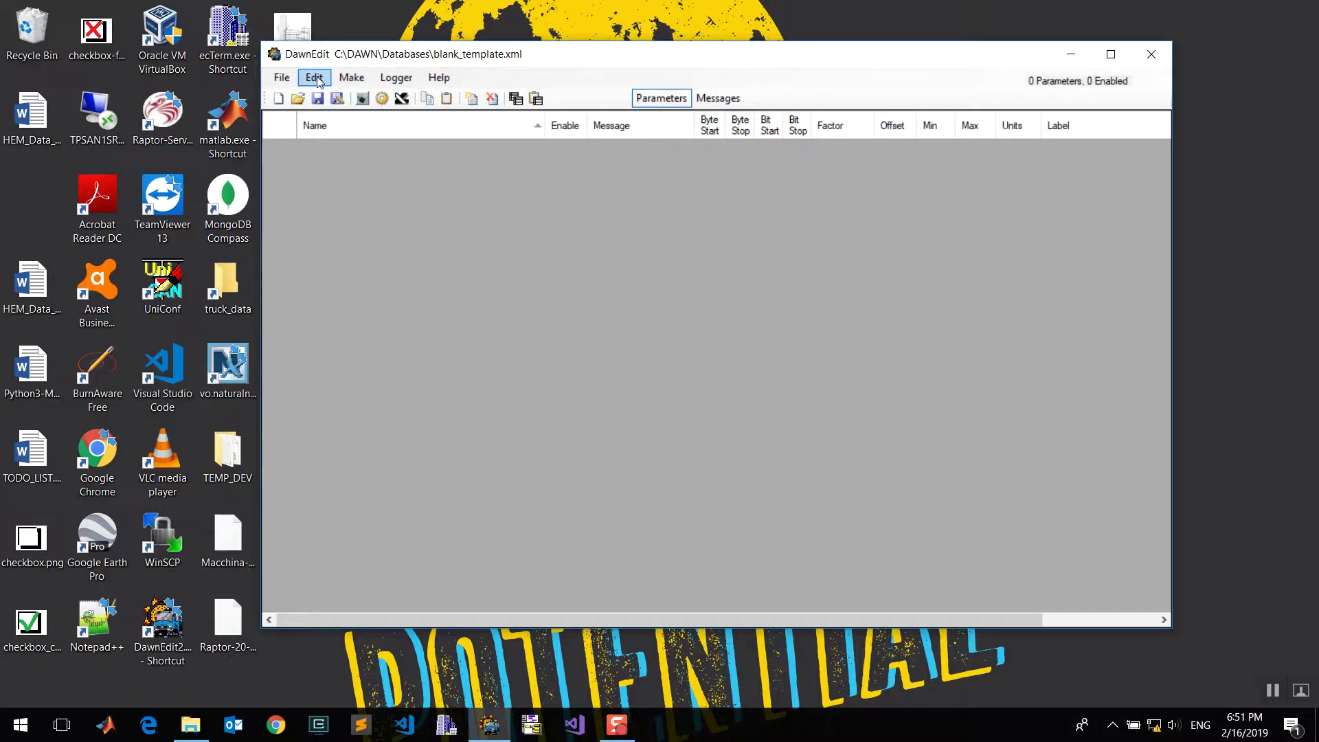
# - Reload OBD Mini.xml and open the Convert Mini Logger Data File to CSV dialog
pyautogui.click(282, 79)
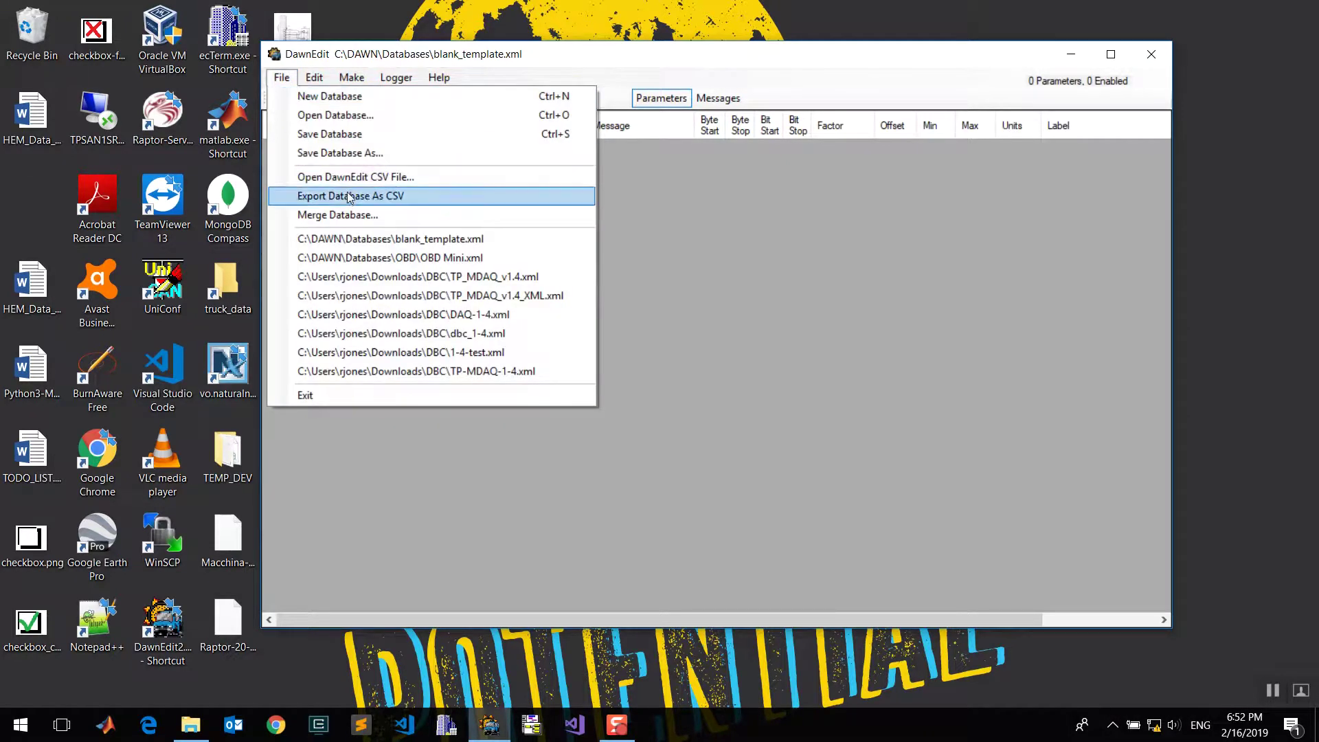
pyautogui.click(338, 116)
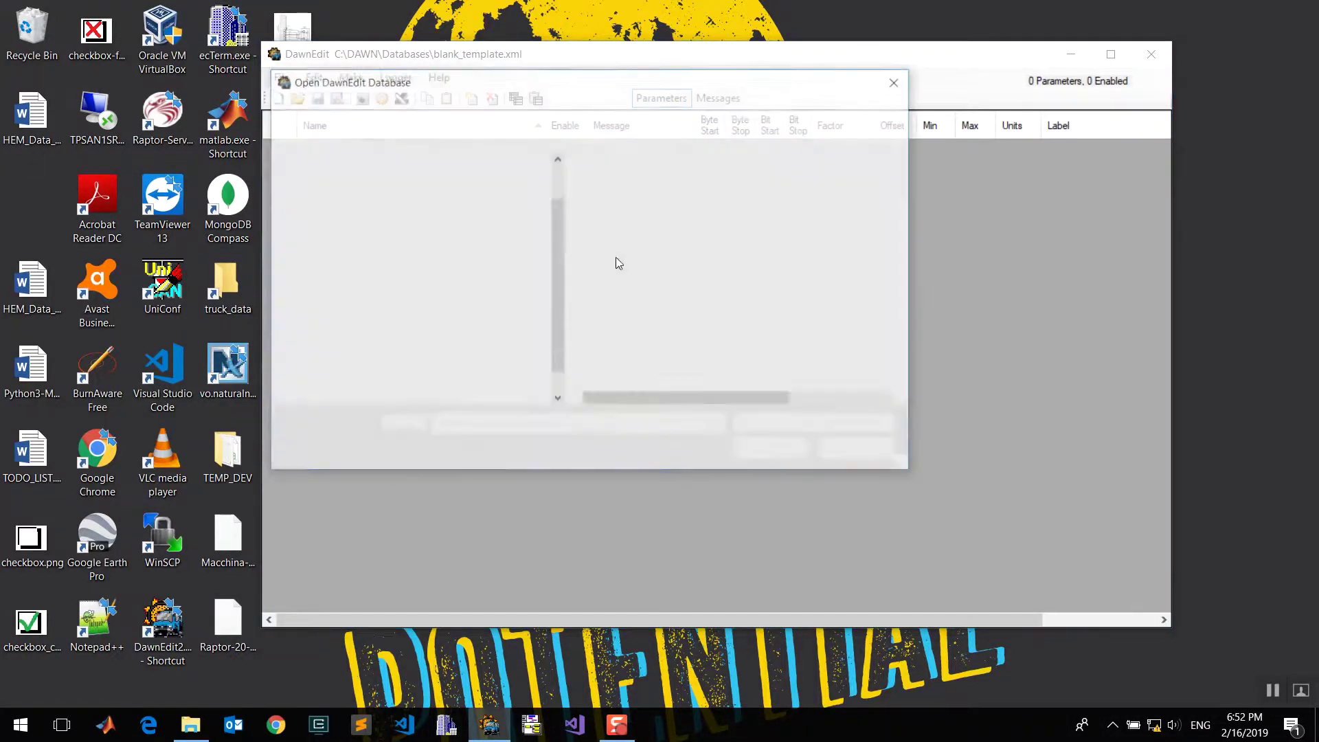
pyautogui.click(644, 206)
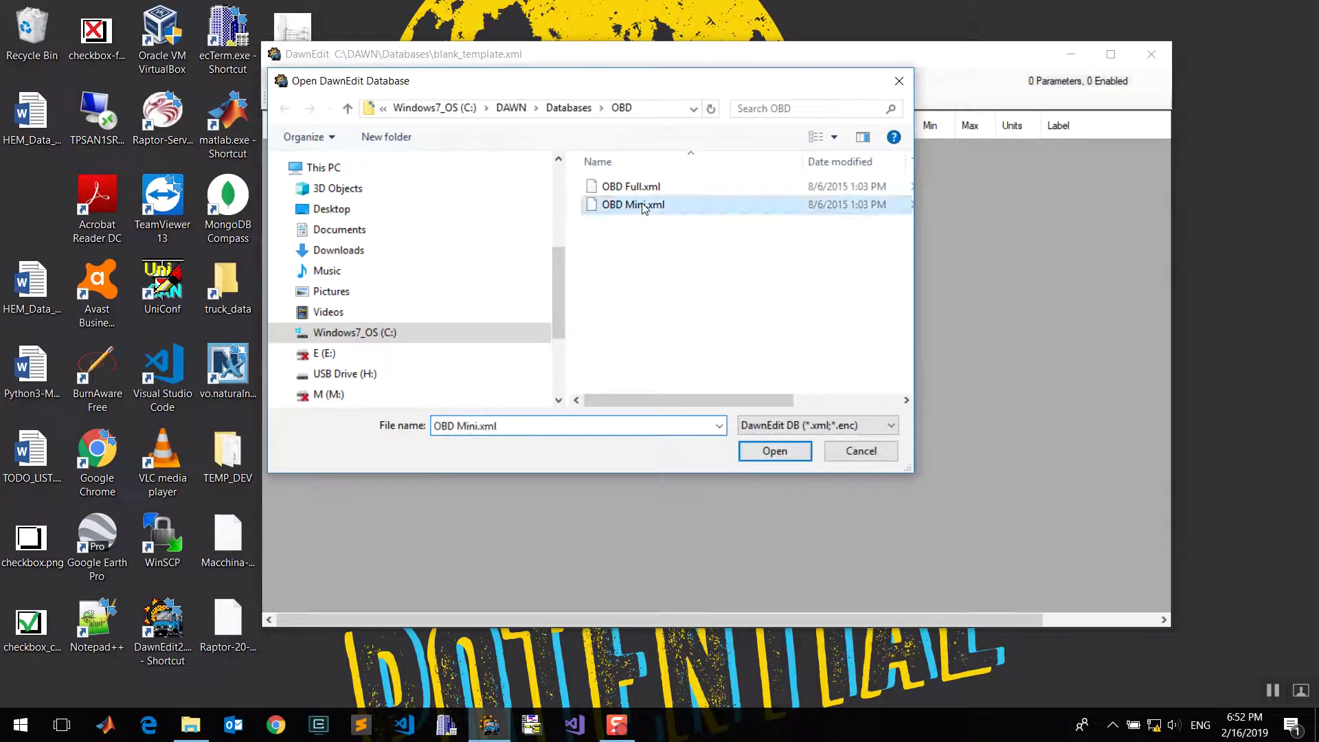
pyautogui.click(774, 451)
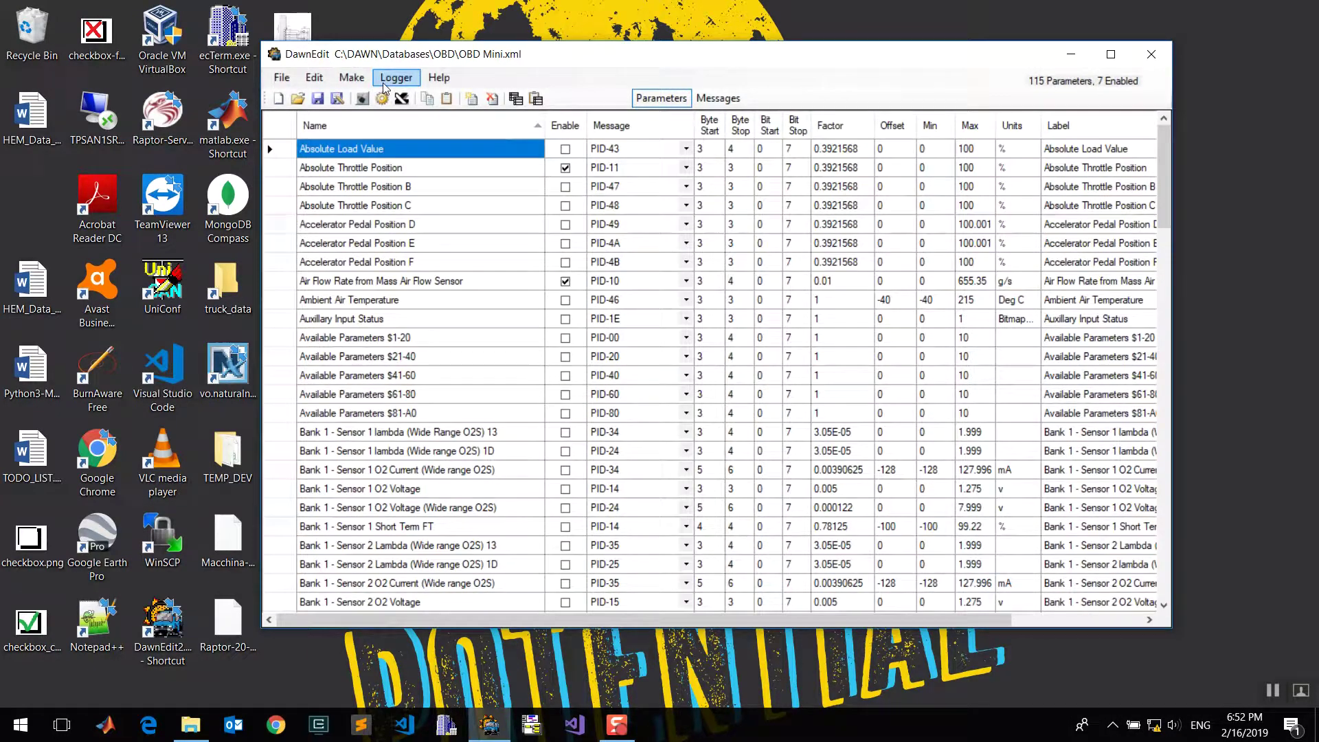
pyautogui.click(396, 80)
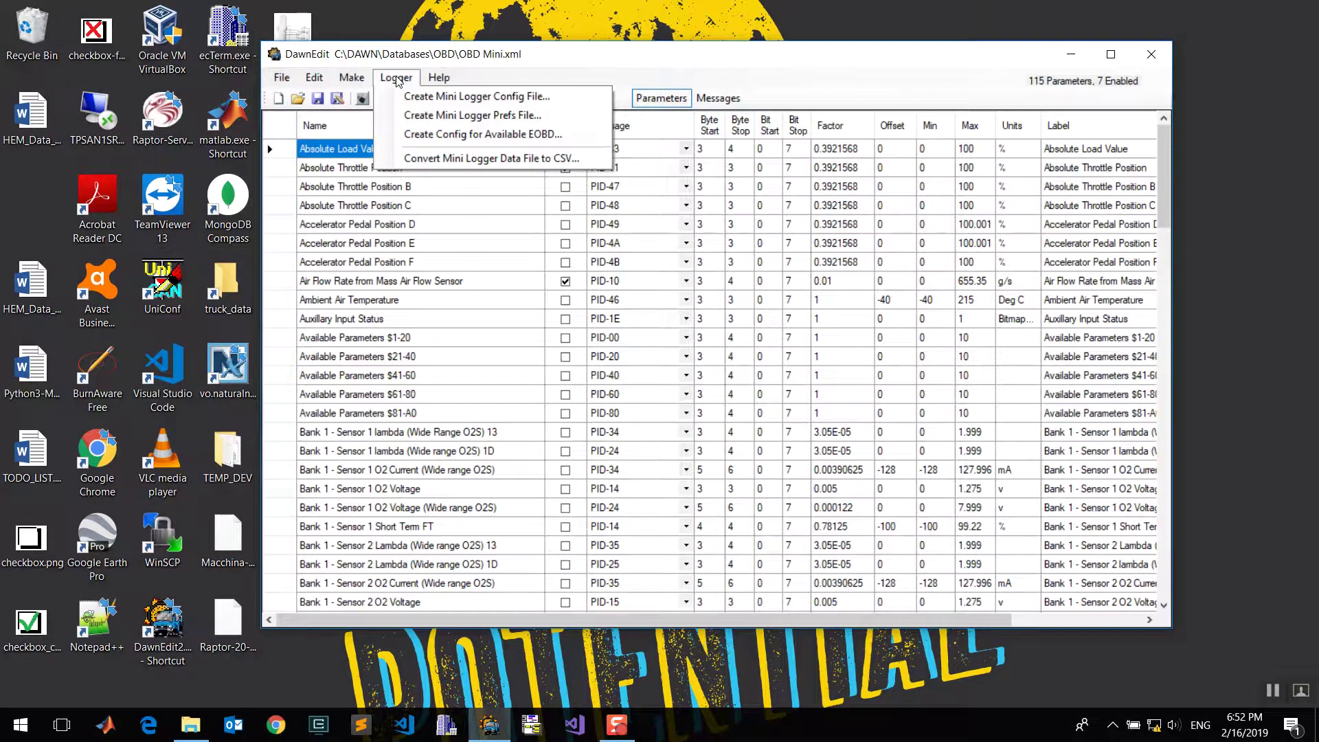
pyautogui.click(457, 160)
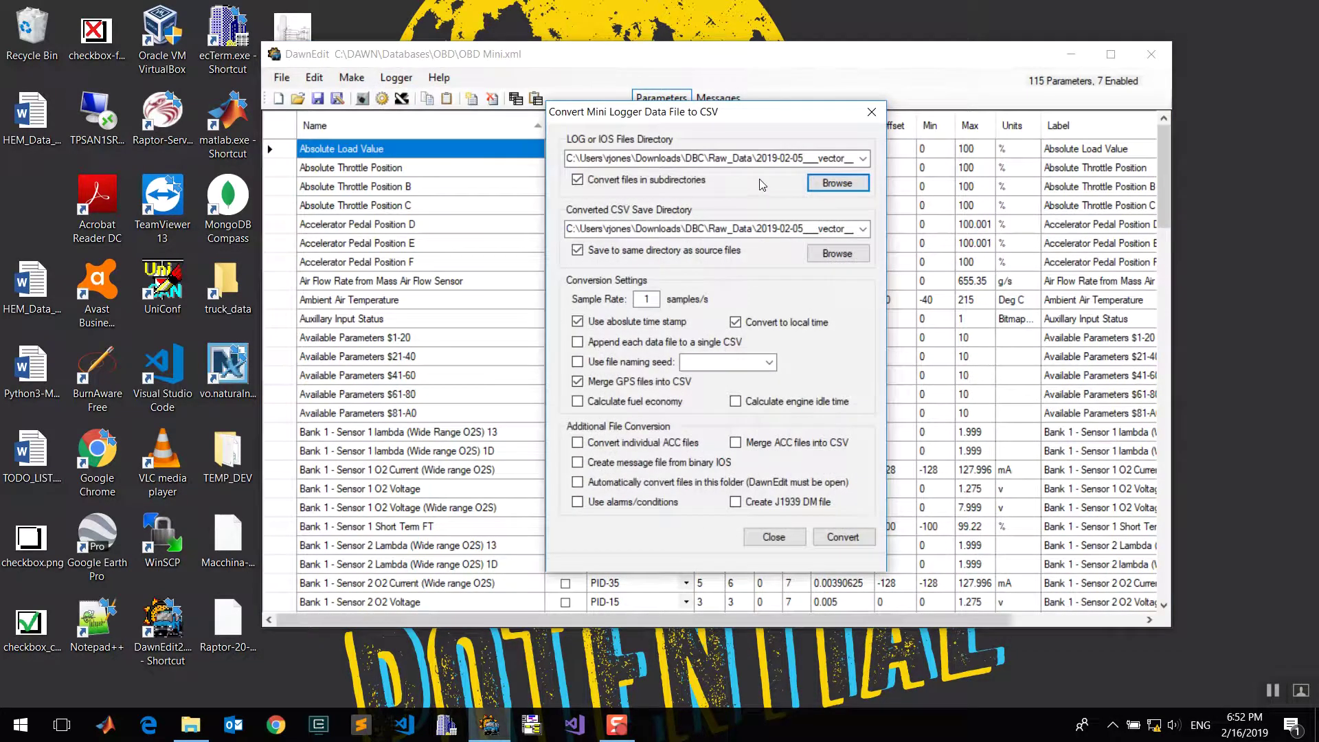
# - Set the log files source folder to USB Drive (H:)
pyautogui.click(829, 184)
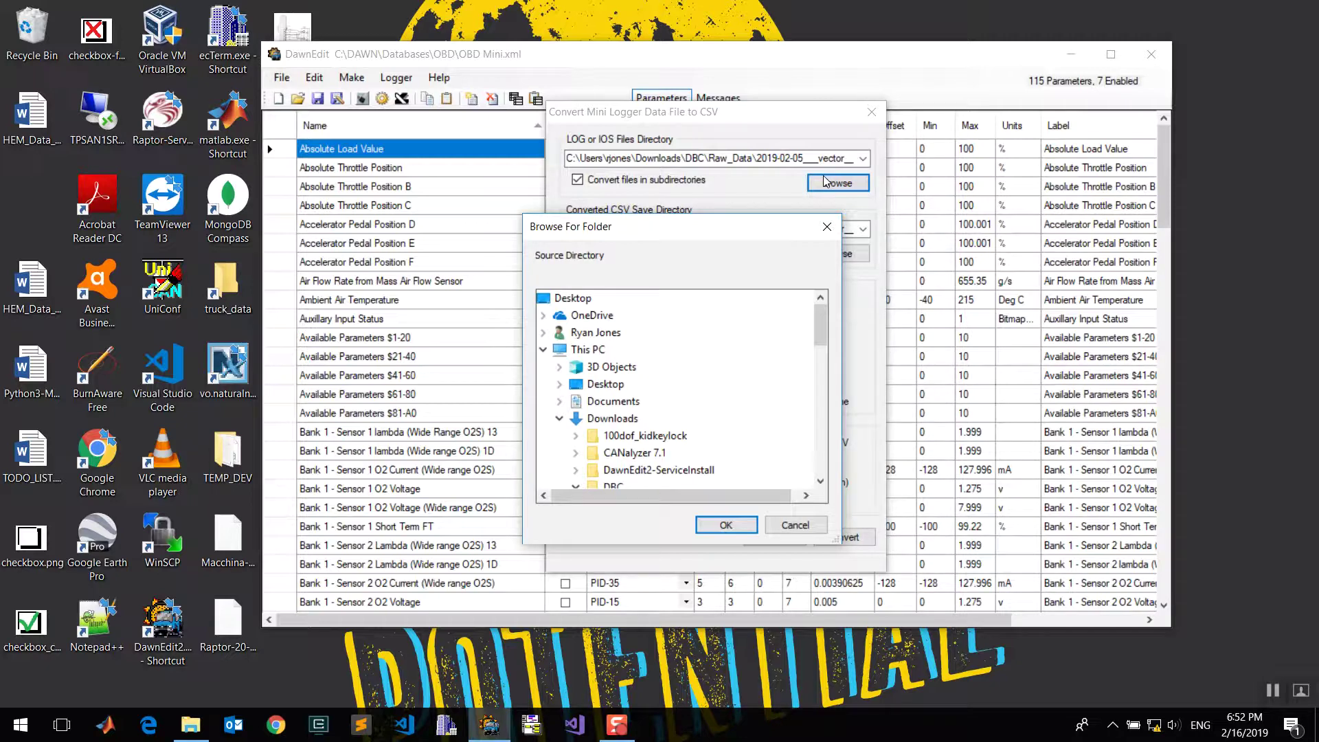
pyautogui.scroll(-3, 663, 384)
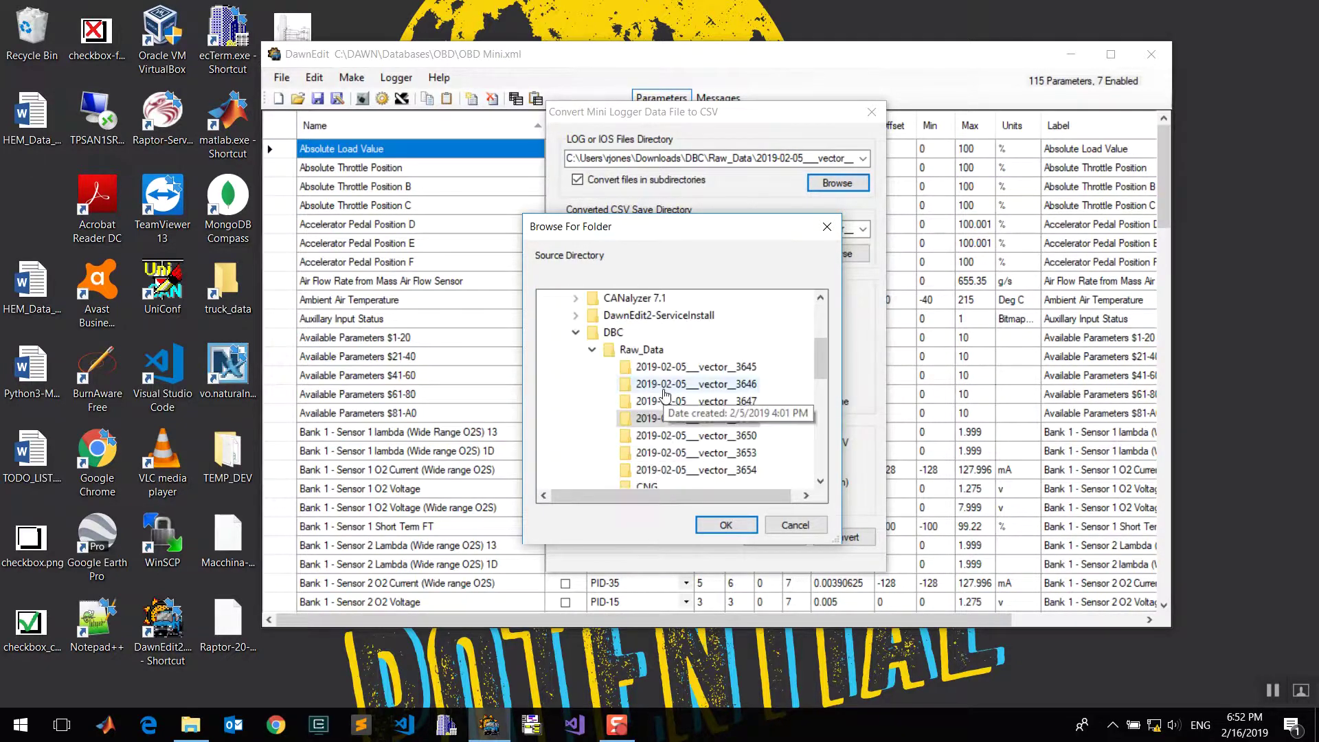
pyautogui.click(574, 334)
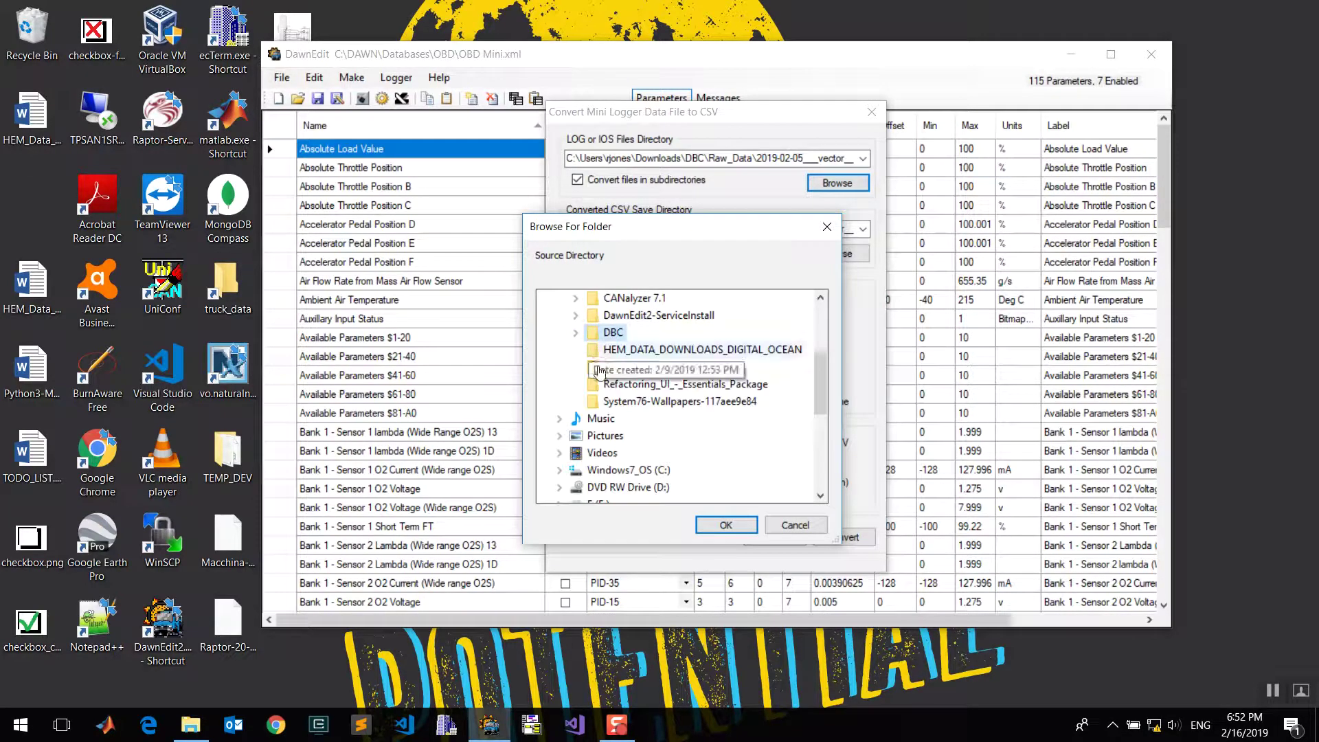
pyautogui.scroll(-3, 678, 370)
pyautogui.click(621, 384)
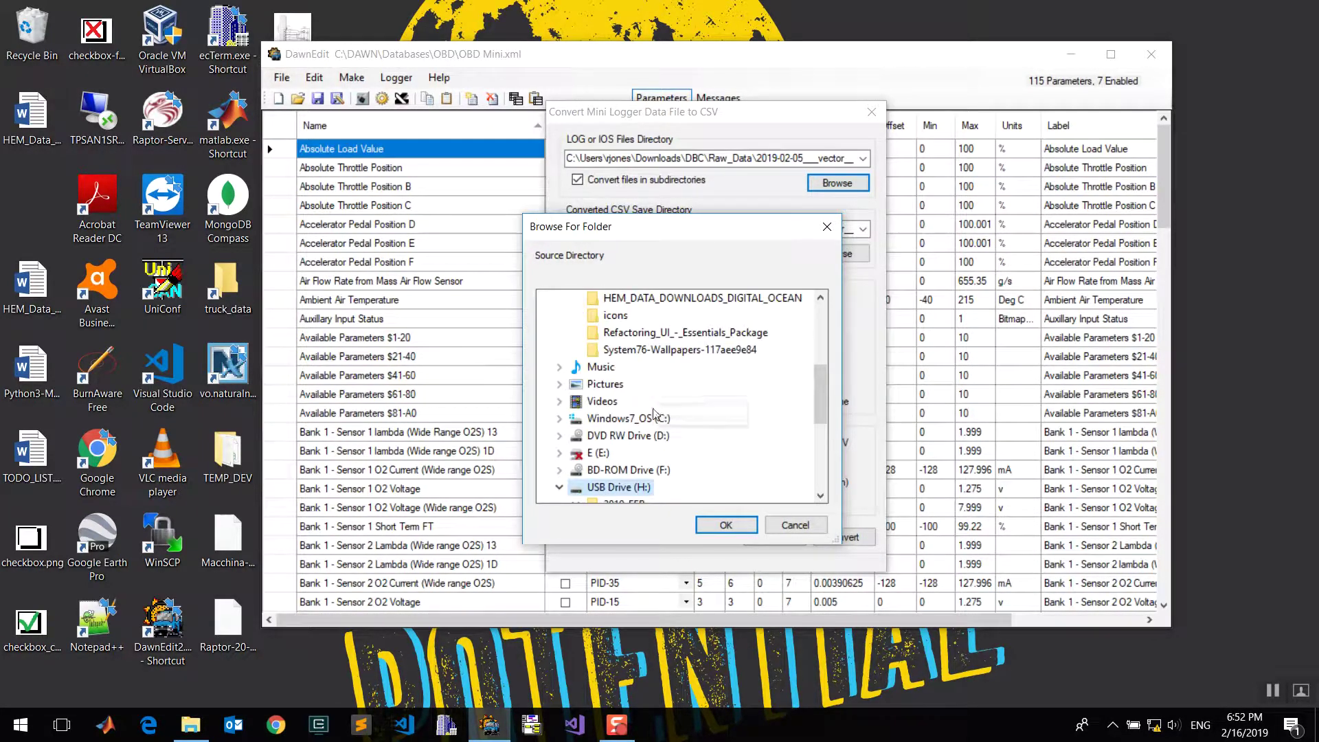
pyautogui.click(726, 525)
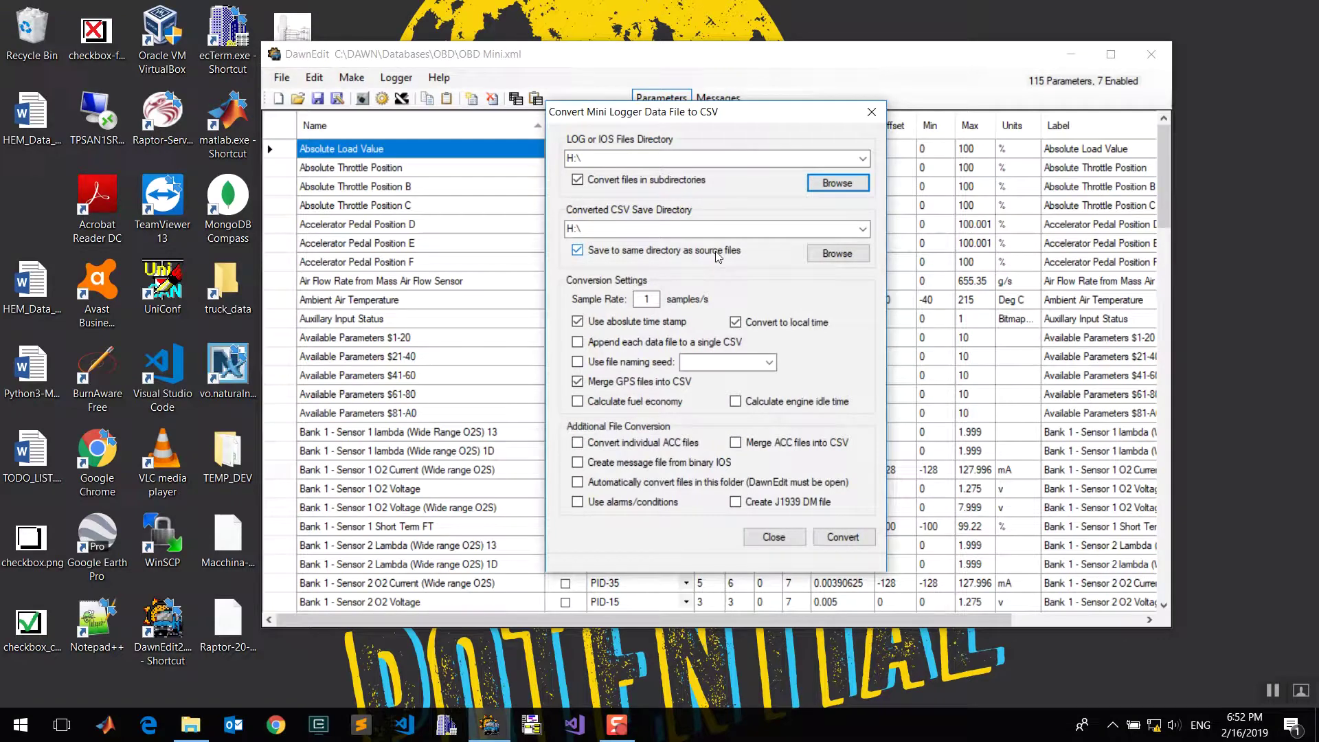
# - Turn off saving to the same directory and save CSVs to Desktop > TEMP_DEV
pyautogui.click(577, 251)
pyautogui.click(837, 254)
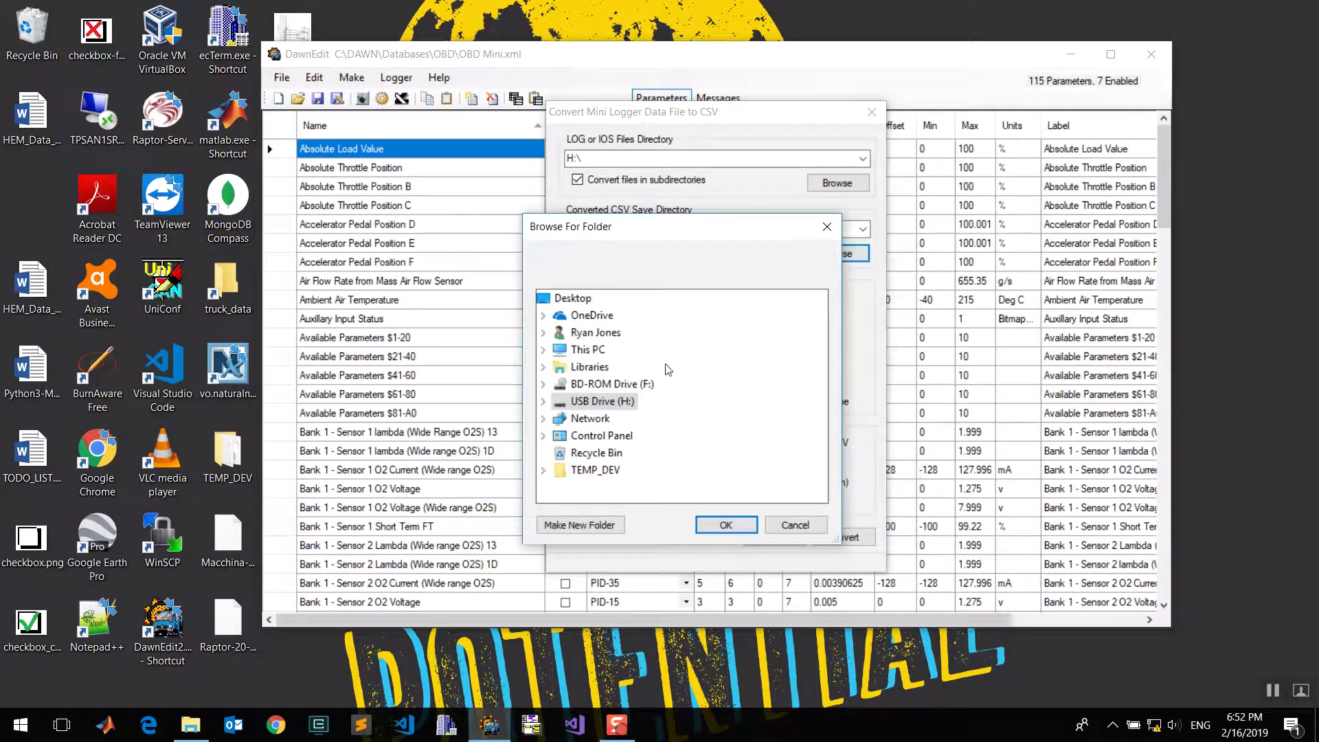
pyautogui.click(543, 333)
pyautogui.scroll(-5, 639, 440)
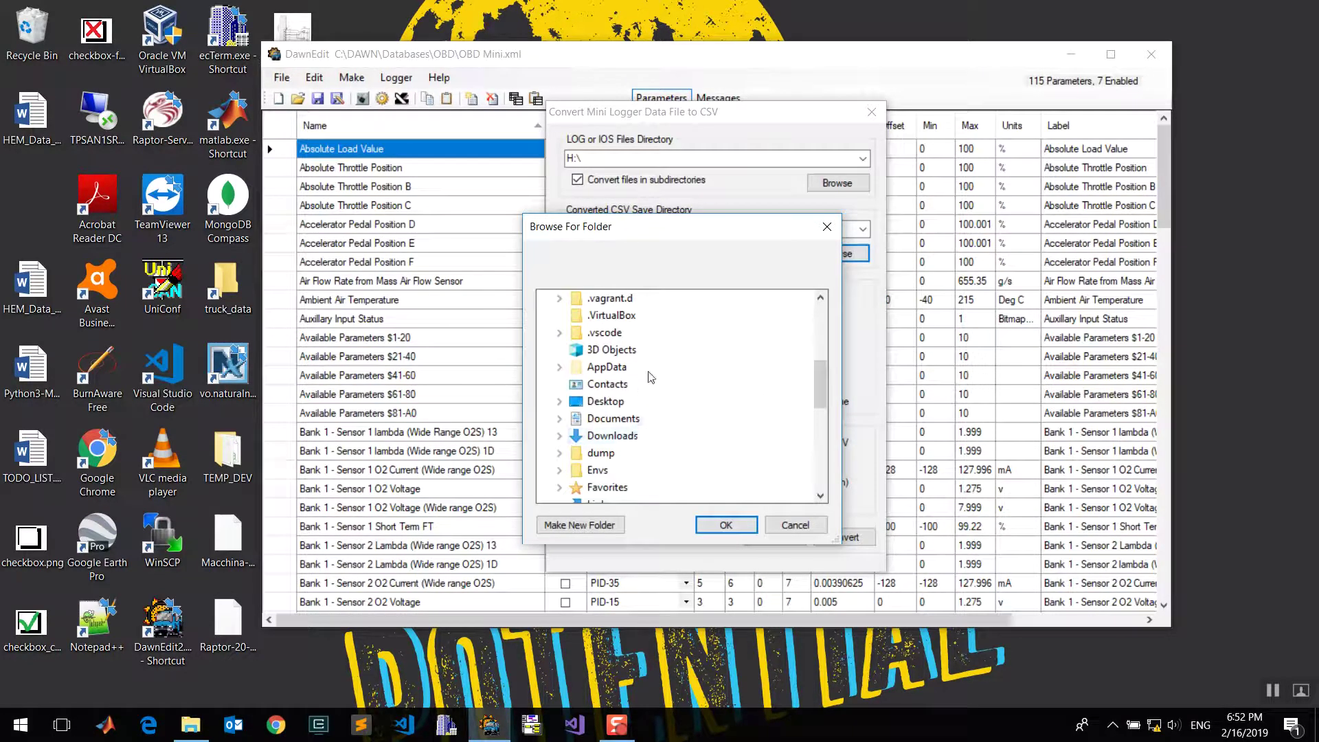
pyautogui.doubleClick(607, 403)
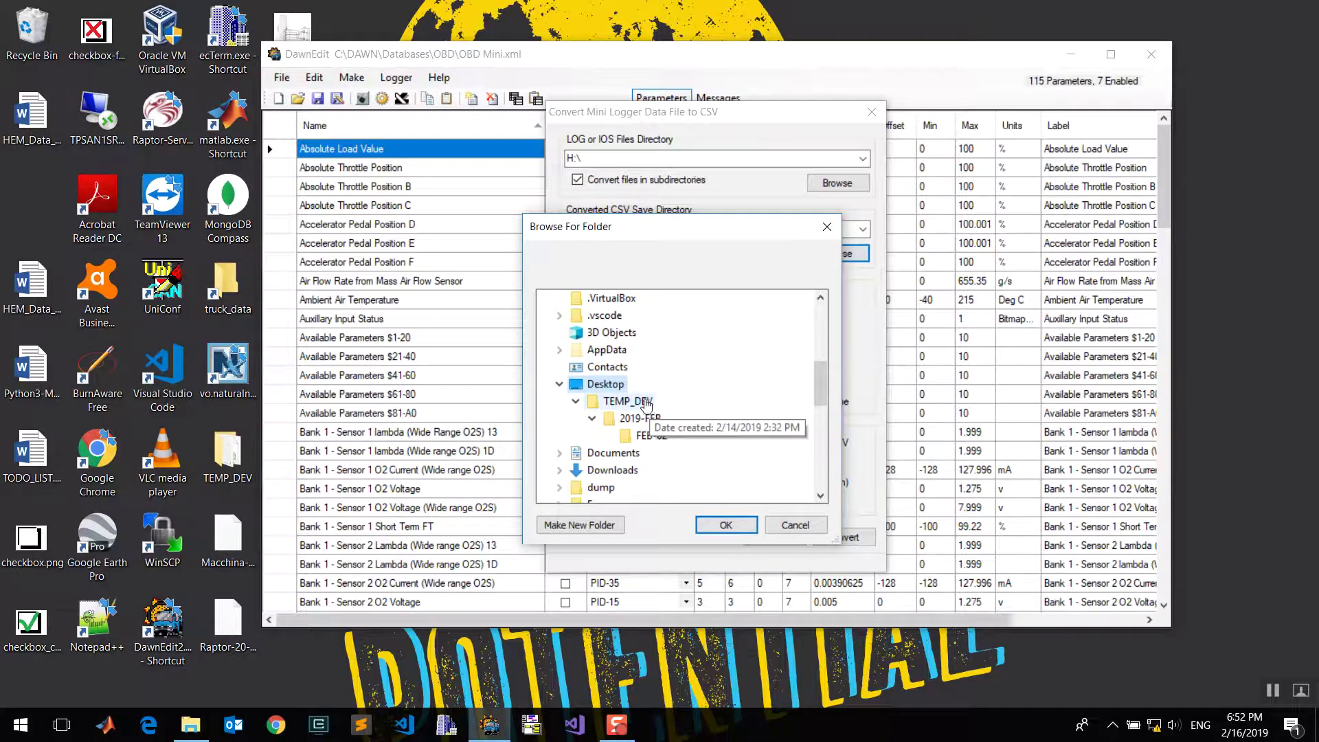
pyautogui.click(626, 401)
pyautogui.click(725, 524)
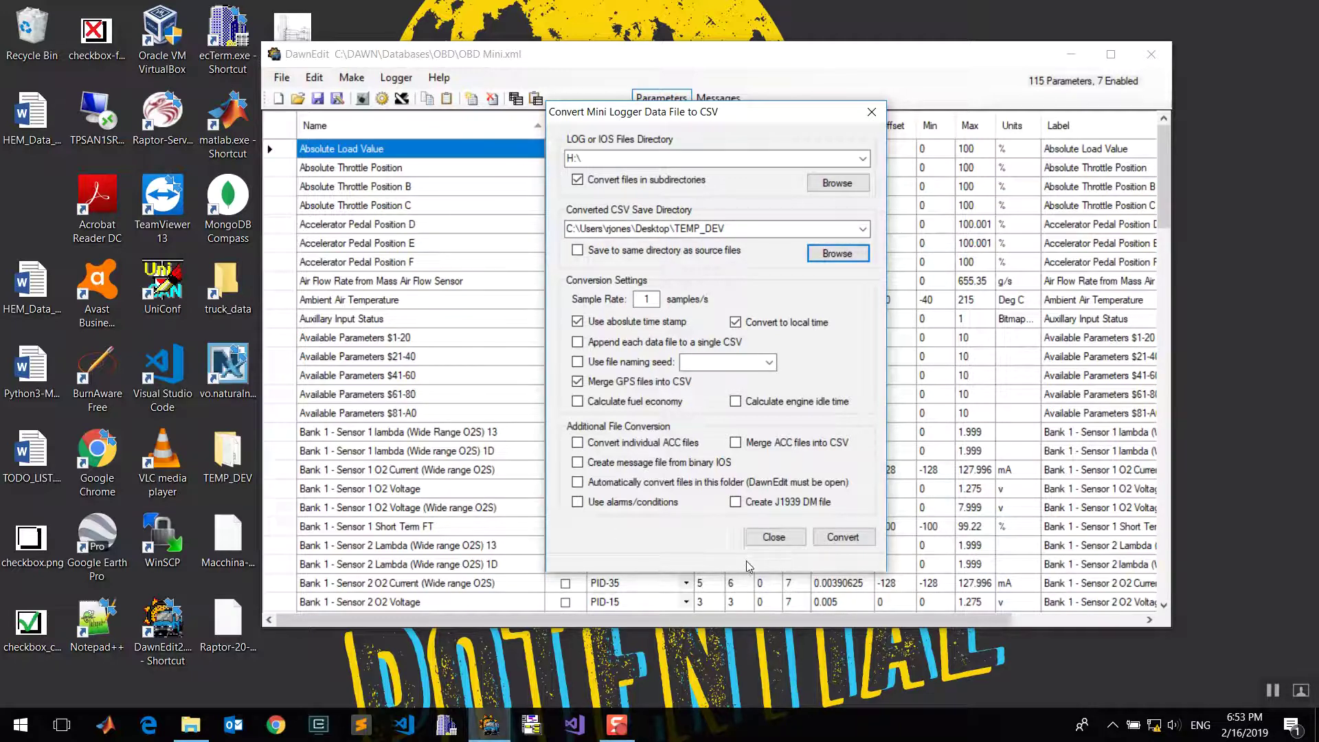
# - Convert the logger data to CSV (1 file converted), then close the conversion window and DawnEdit
pyautogui.click(836, 540)
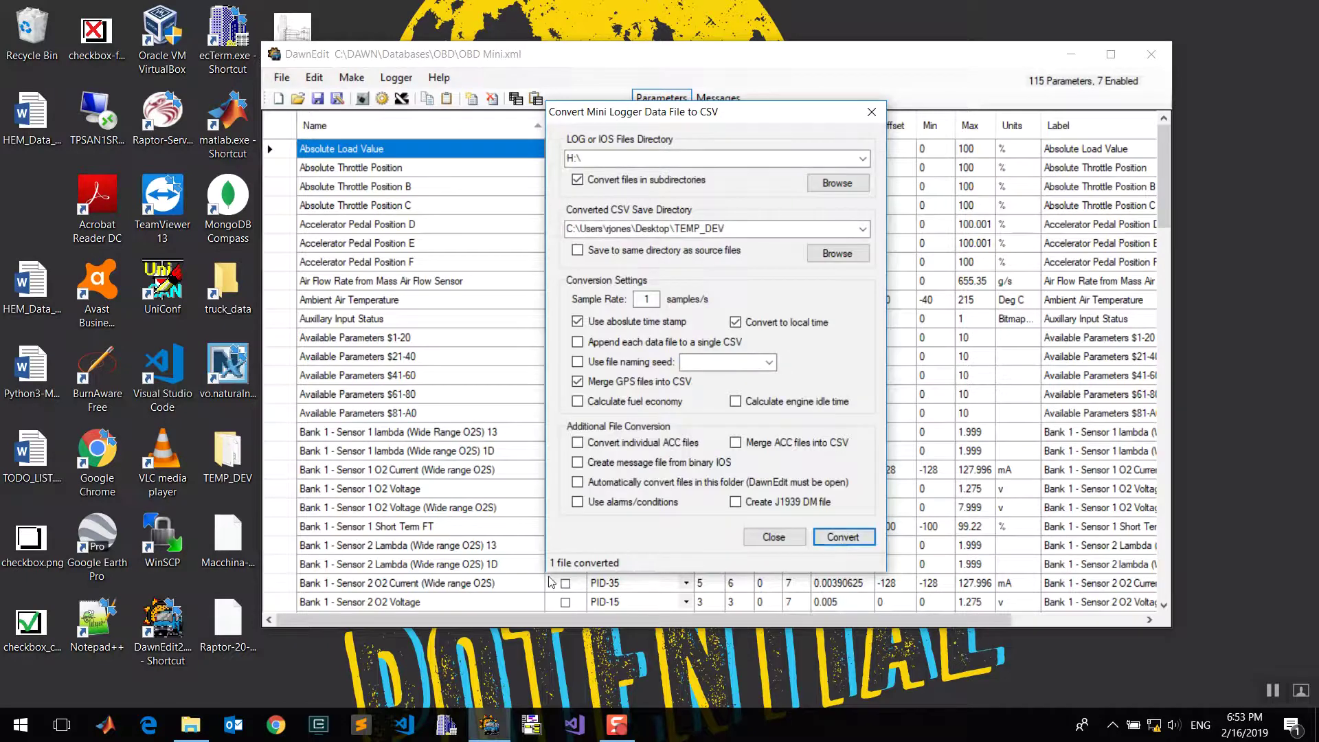
pyautogui.click(764, 537)
pyautogui.click(1151, 54)
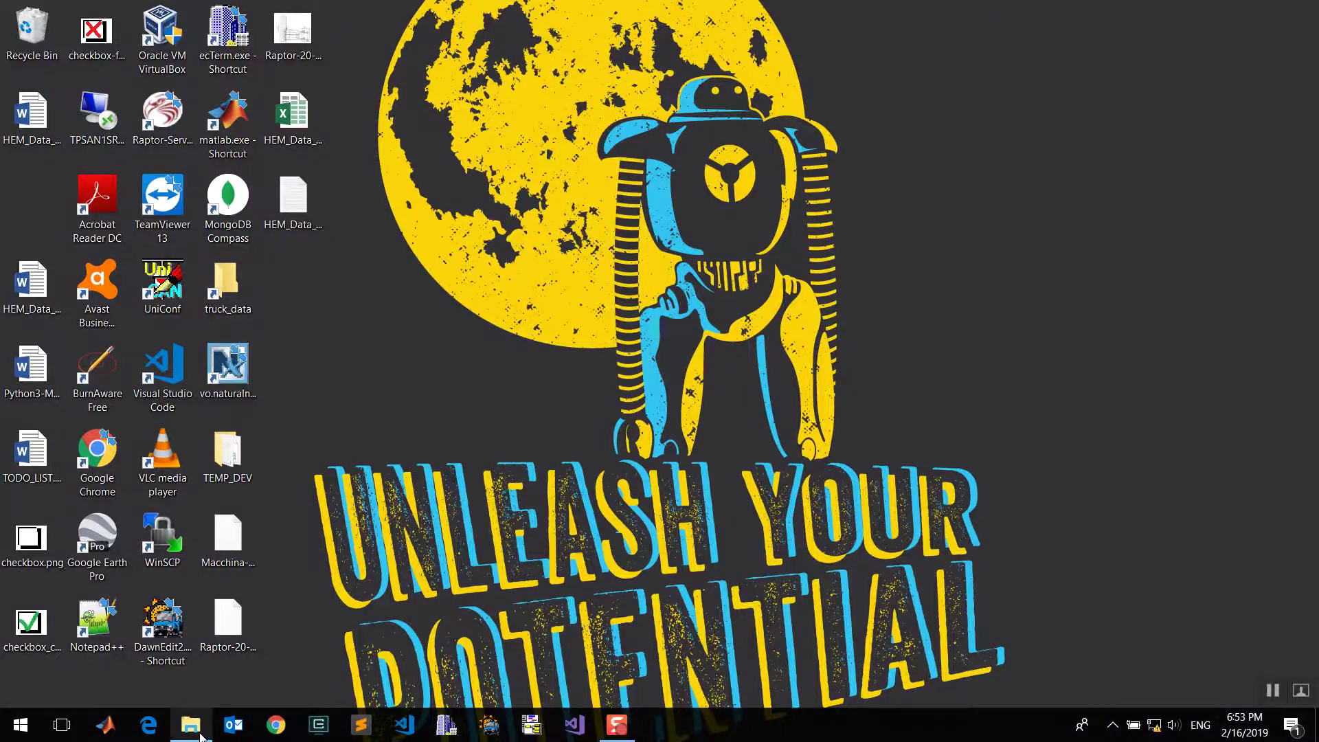
# - Close the USB Drive window and open the desktop TEMP_DEV folder
pyautogui.click(191, 724)
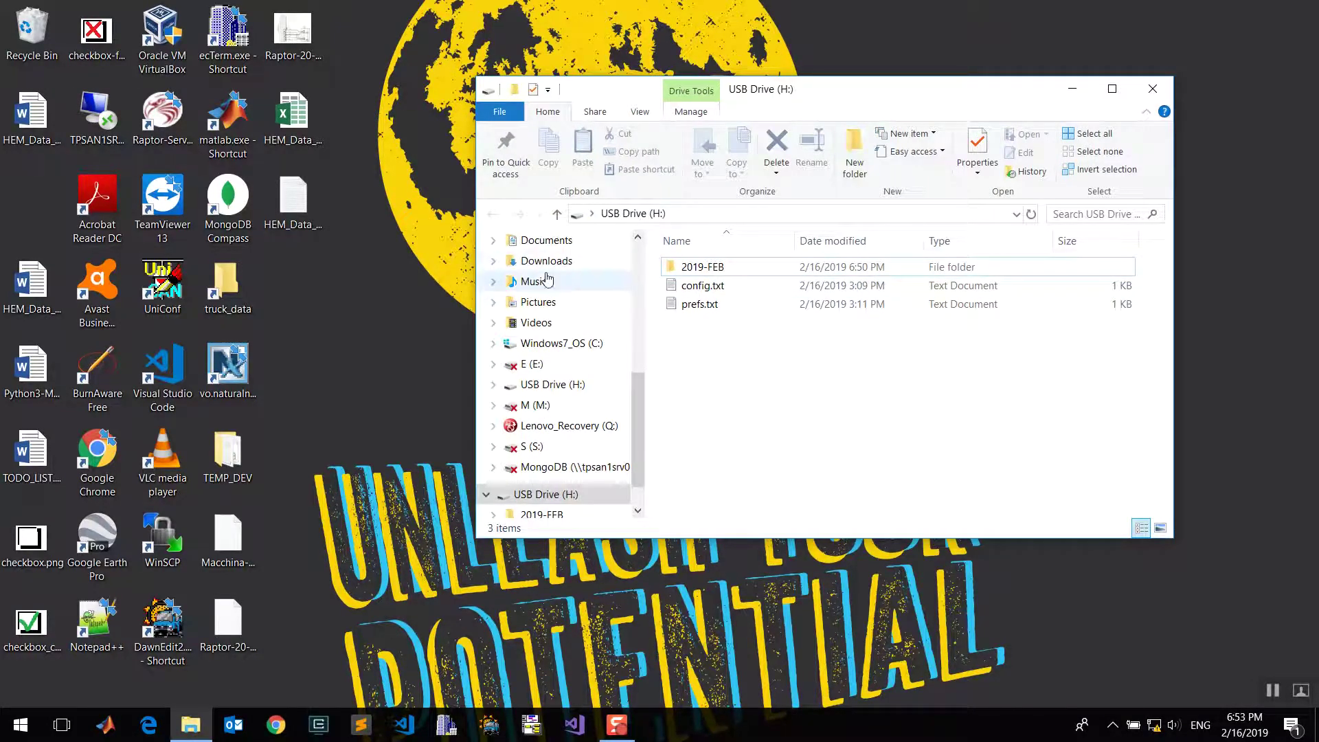
pyautogui.click(1151, 91)
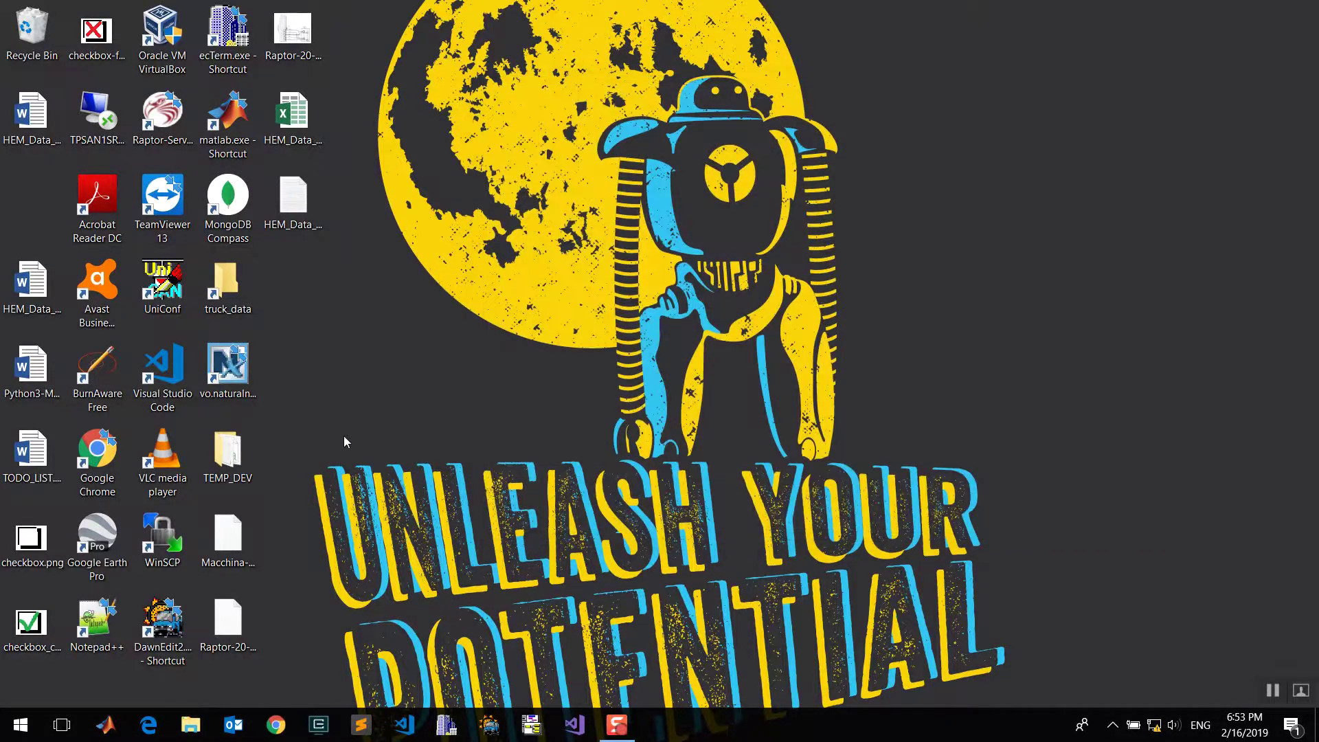
pyautogui.doubleClick(227, 453)
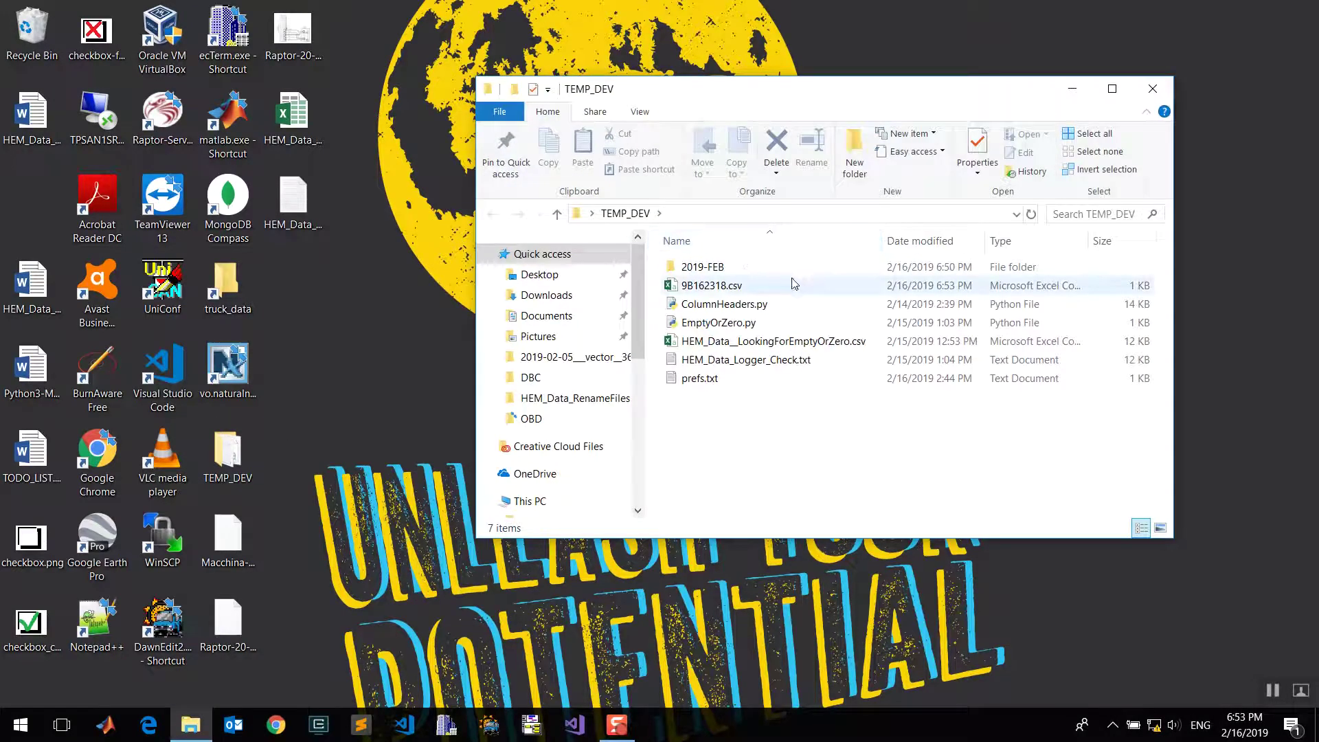
# - Look through the 2019-FEB subfolders, then open 9B162318.csv from TEMP_DEV in Excel
pyautogui.click(708, 290)
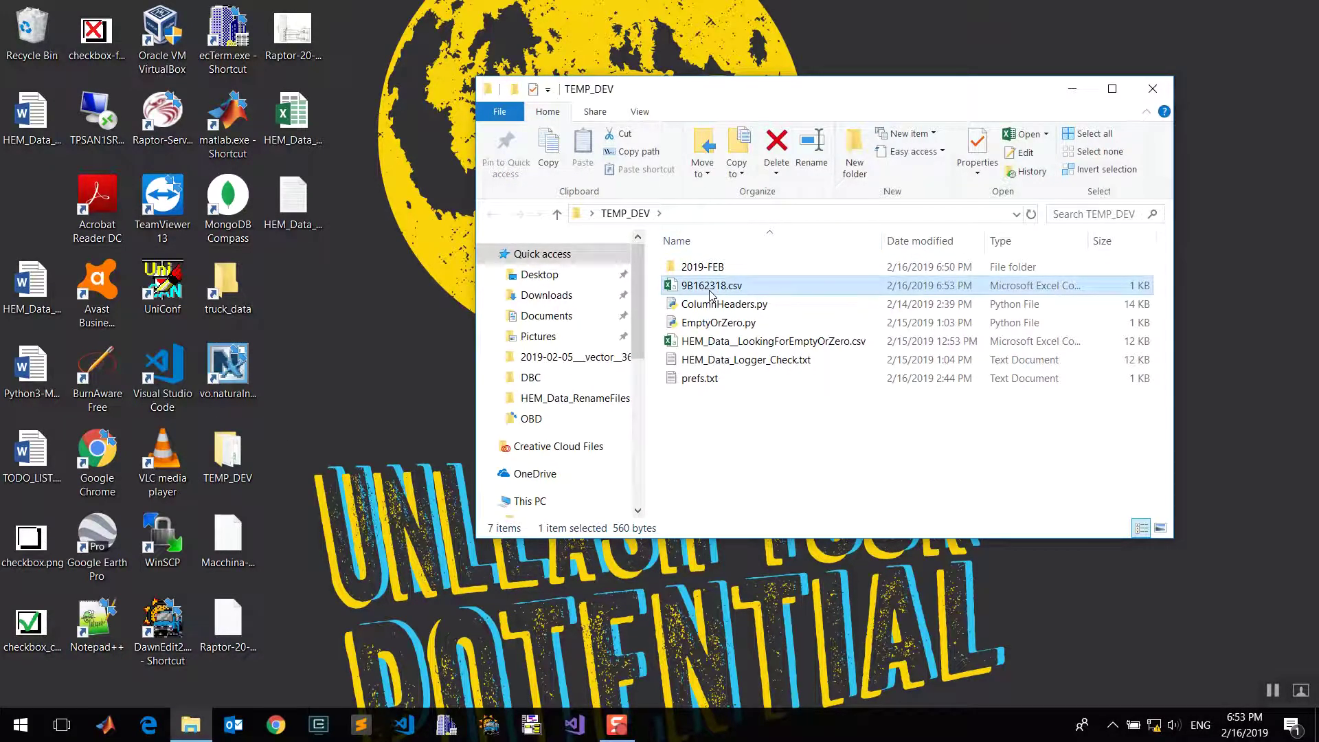
pyautogui.doubleClick(704, 268)
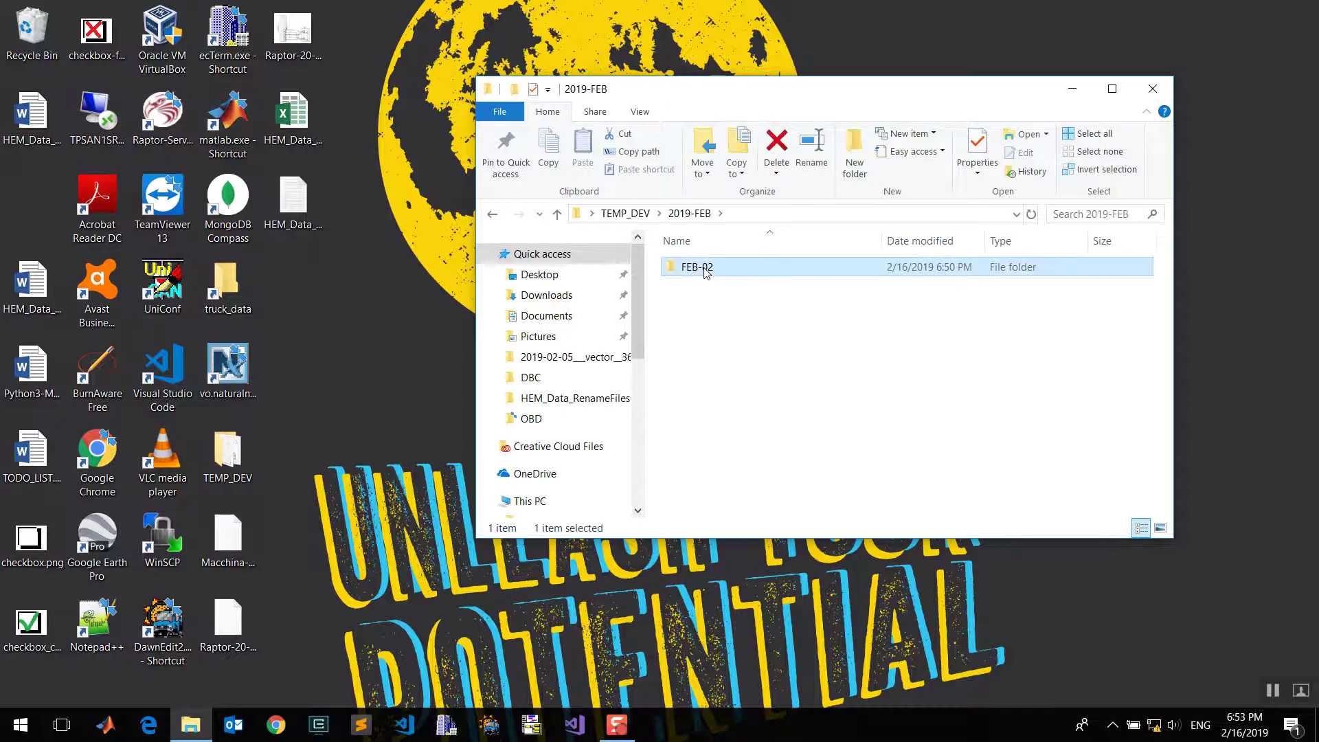
pyautogui.doubleClick(704, 268)
pyautogui.click(557, 215)
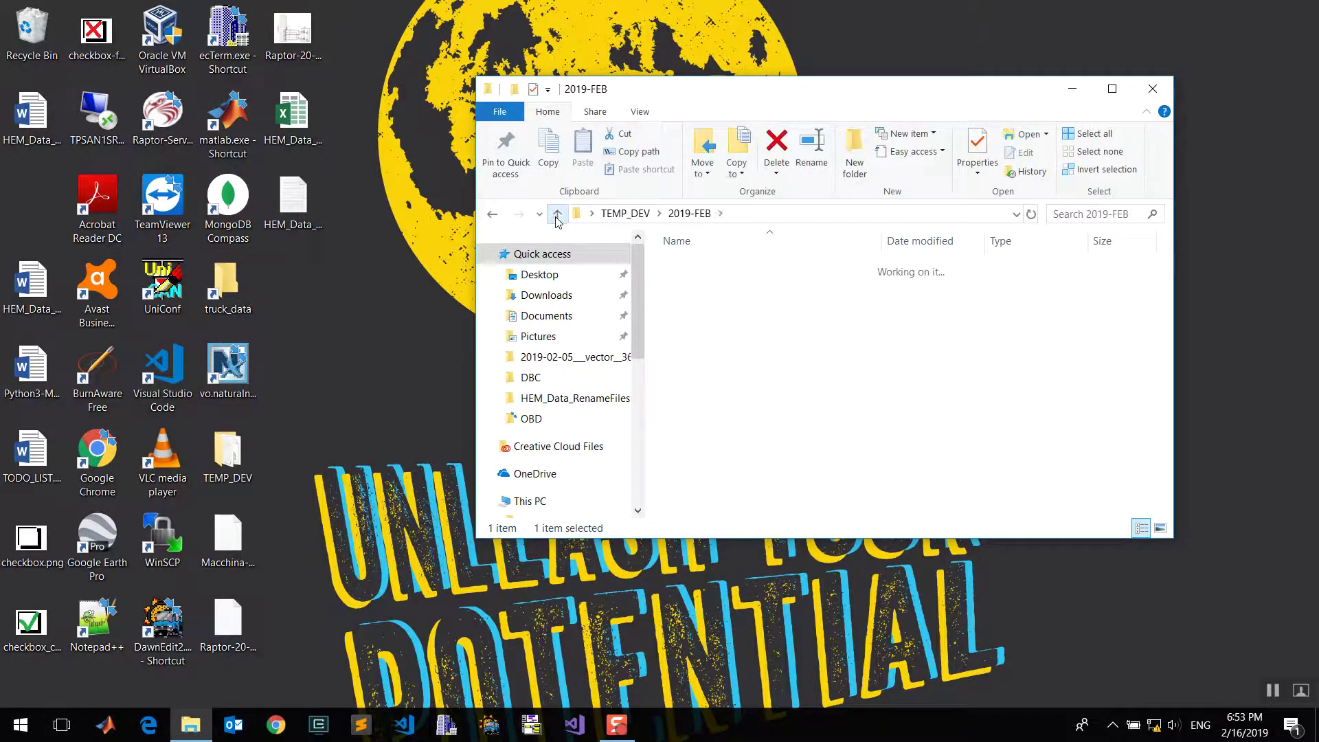
pyautogui.click(557, 215)
pyautogui.click(714, 289)
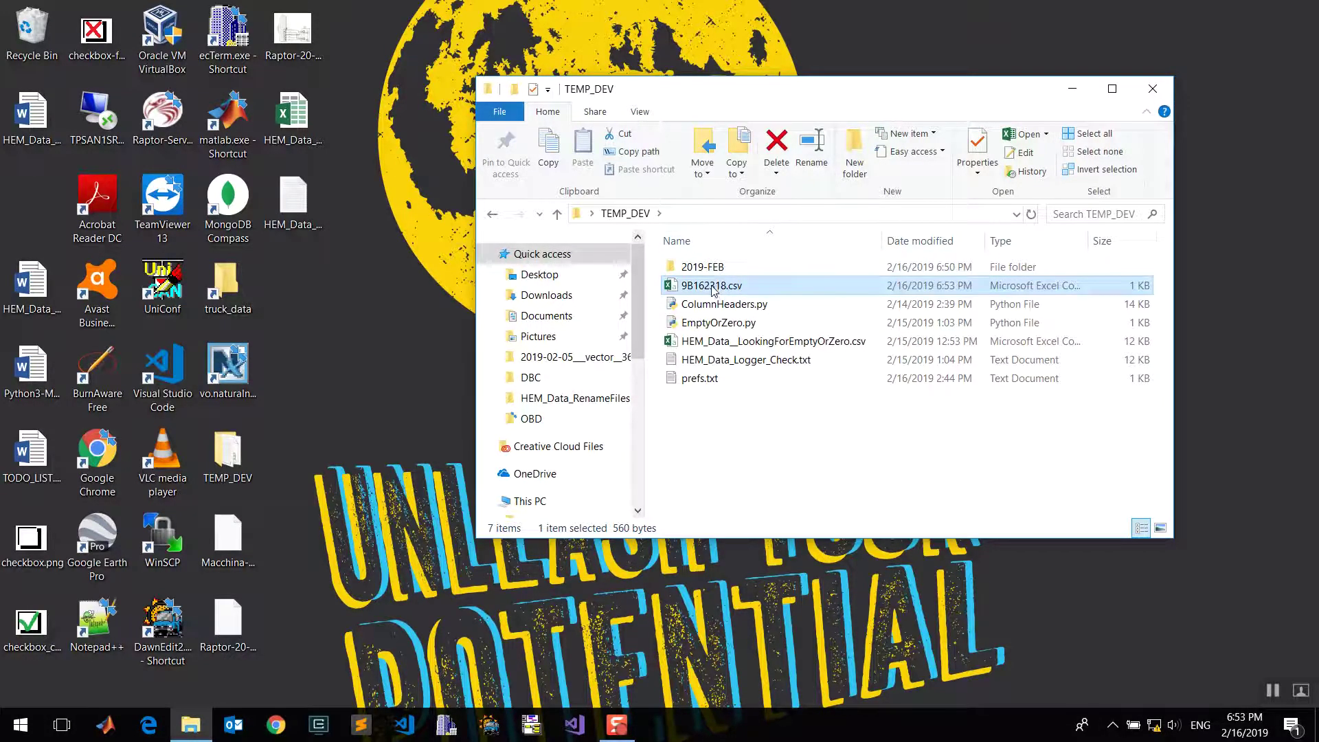
pyautogui.doubleClick(711, 287)
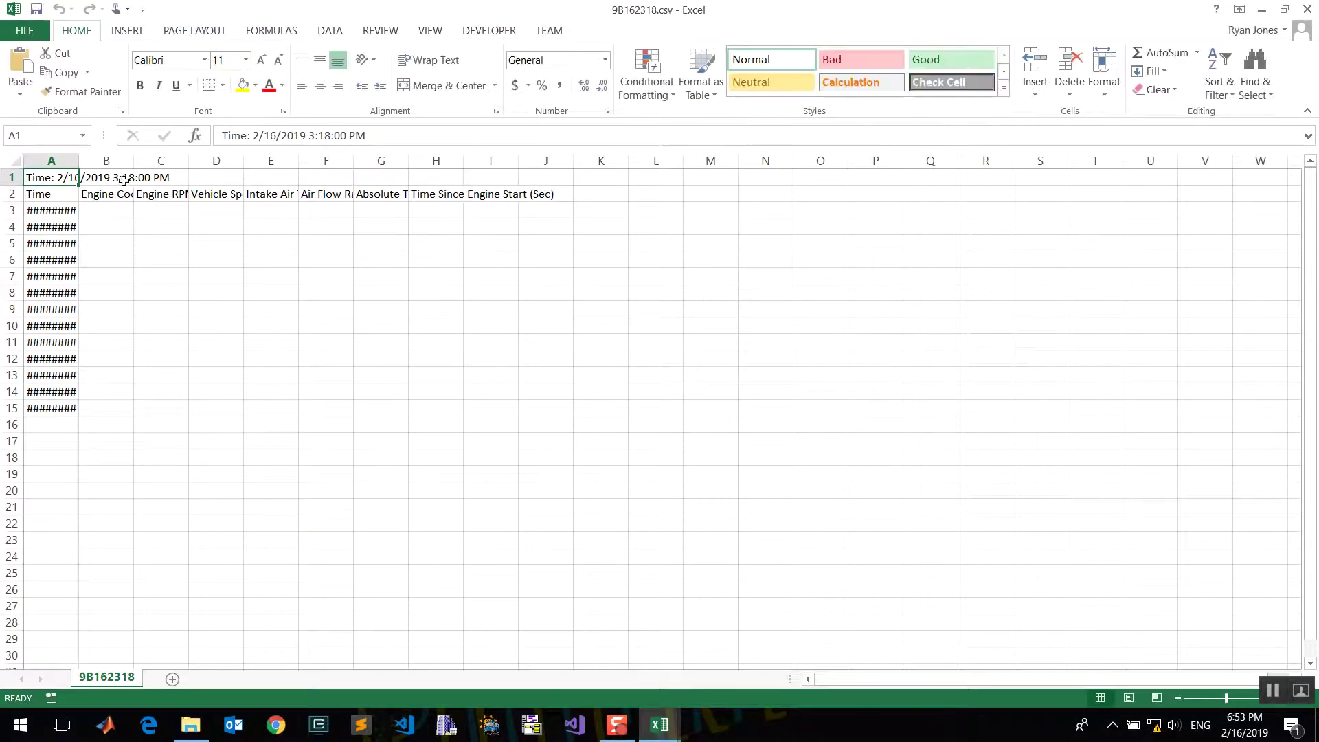
# - Check the Time headers and AutoFit column A so timestamps read 2/16/2019 15:18
pyautogui.click(52, 195)
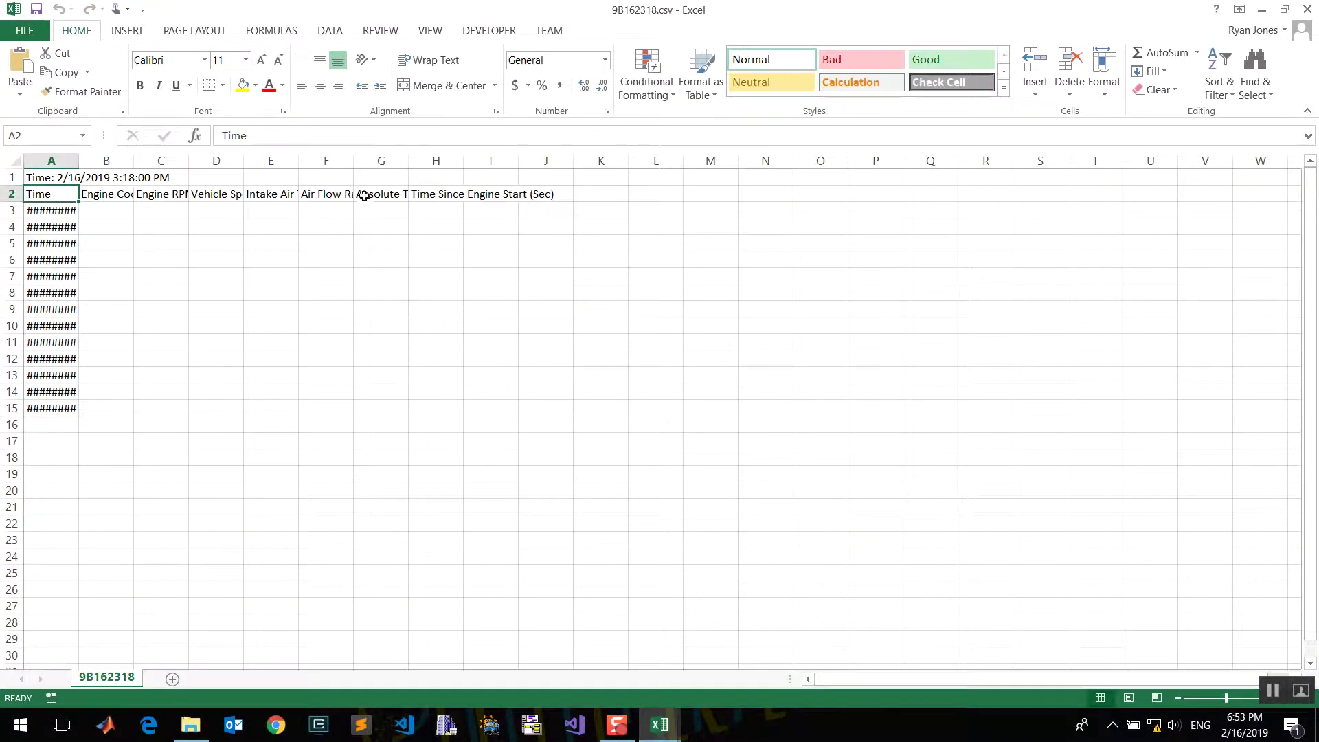
pyautogui.click(458, 199)
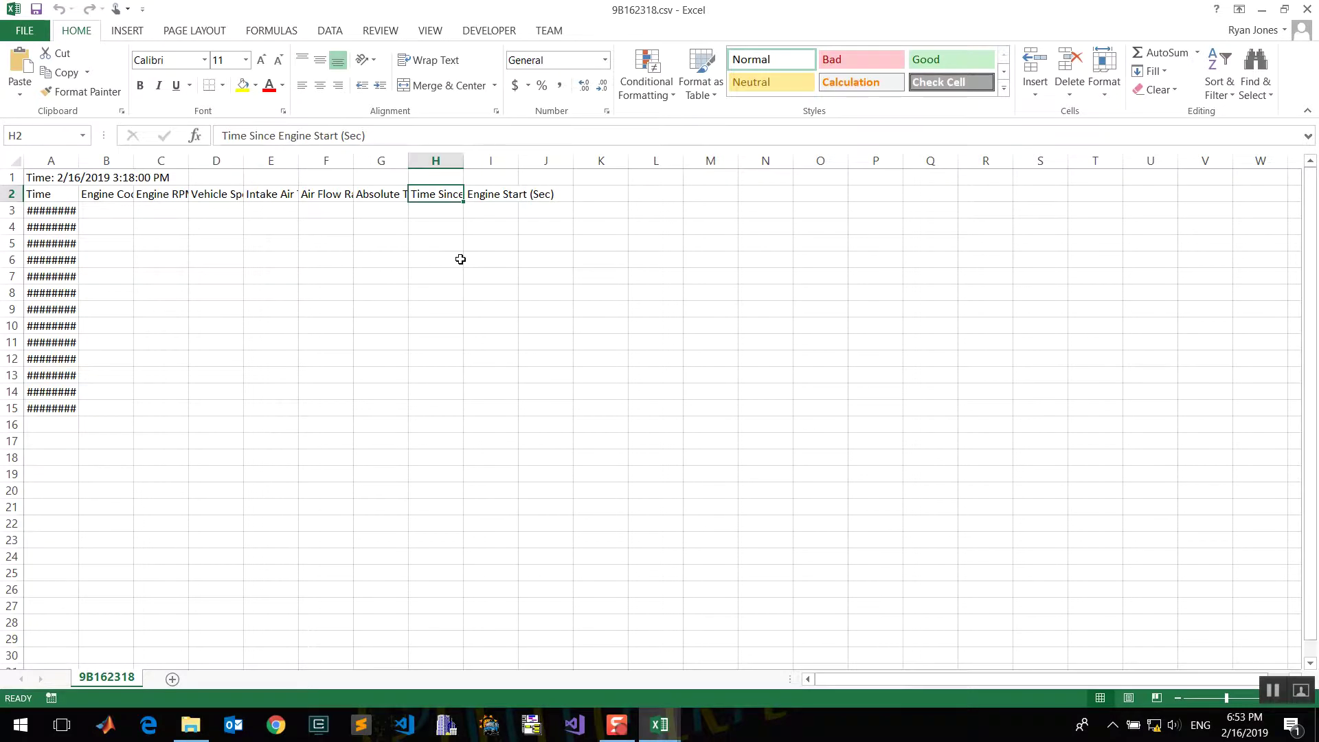
pyautogui.doubleClick(78, 165)
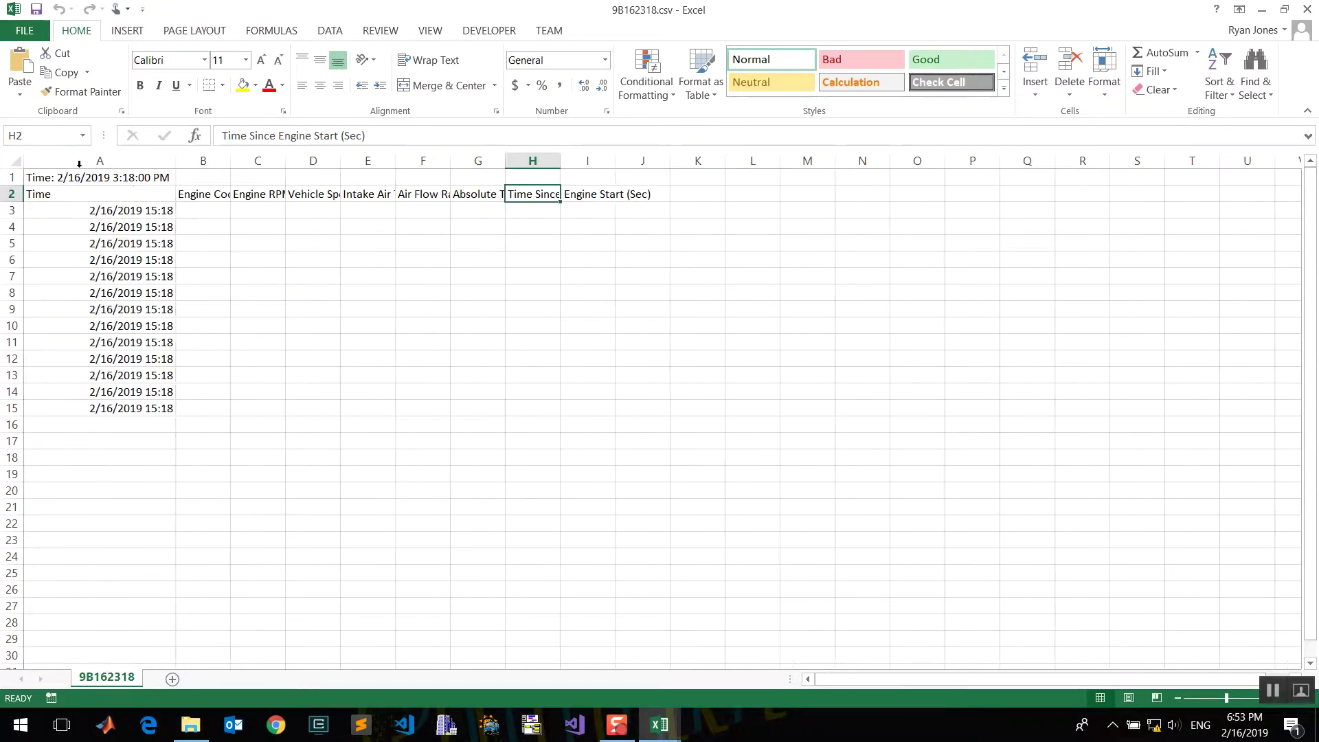
pyautogui.click(141, 211)
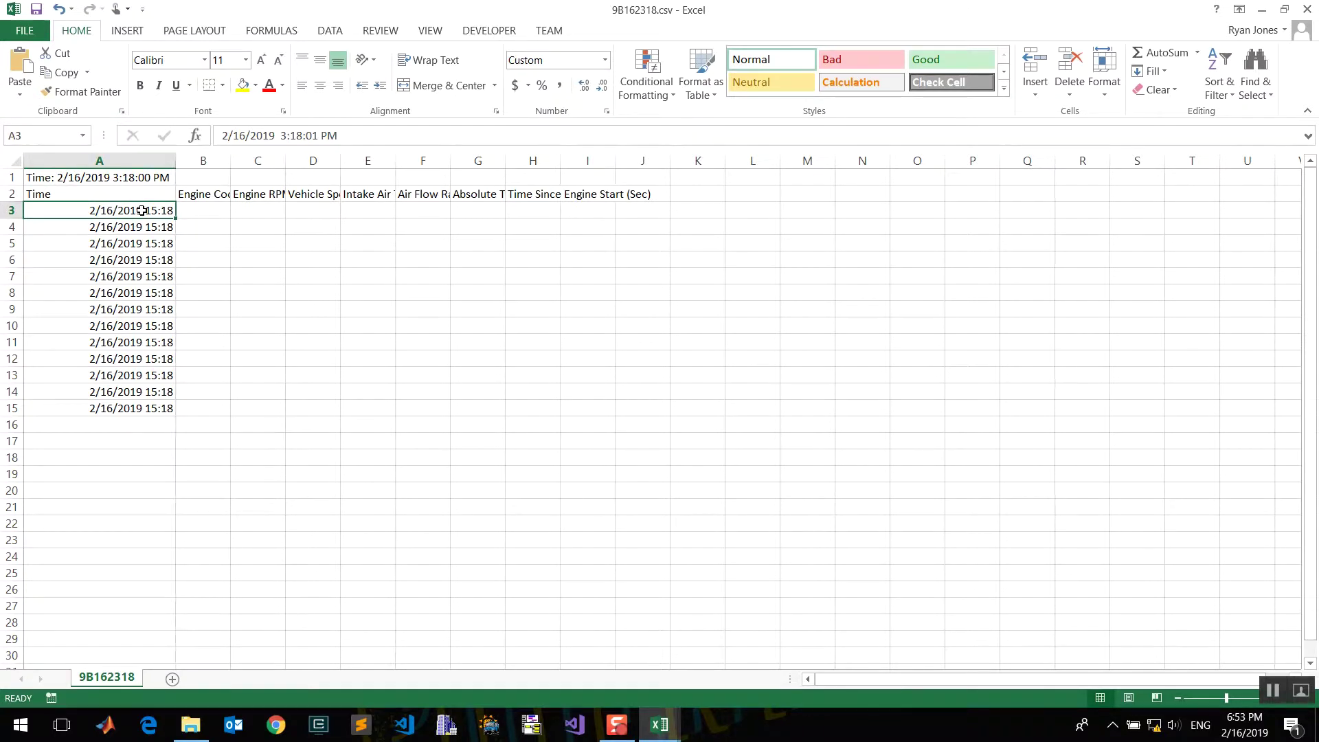